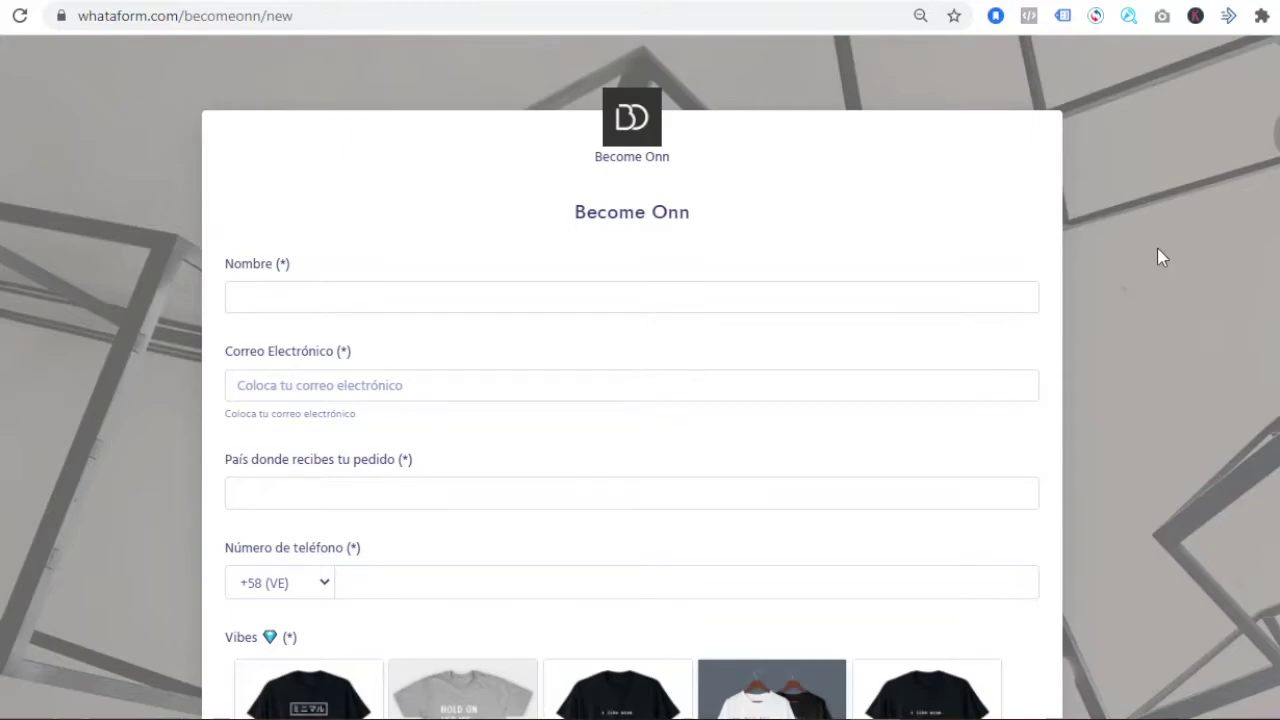
- Look through the published Become Onn form, from the contact fields to the Vibes products and Preguntas Frecuentes
scroll(632, 400, "down", 3)
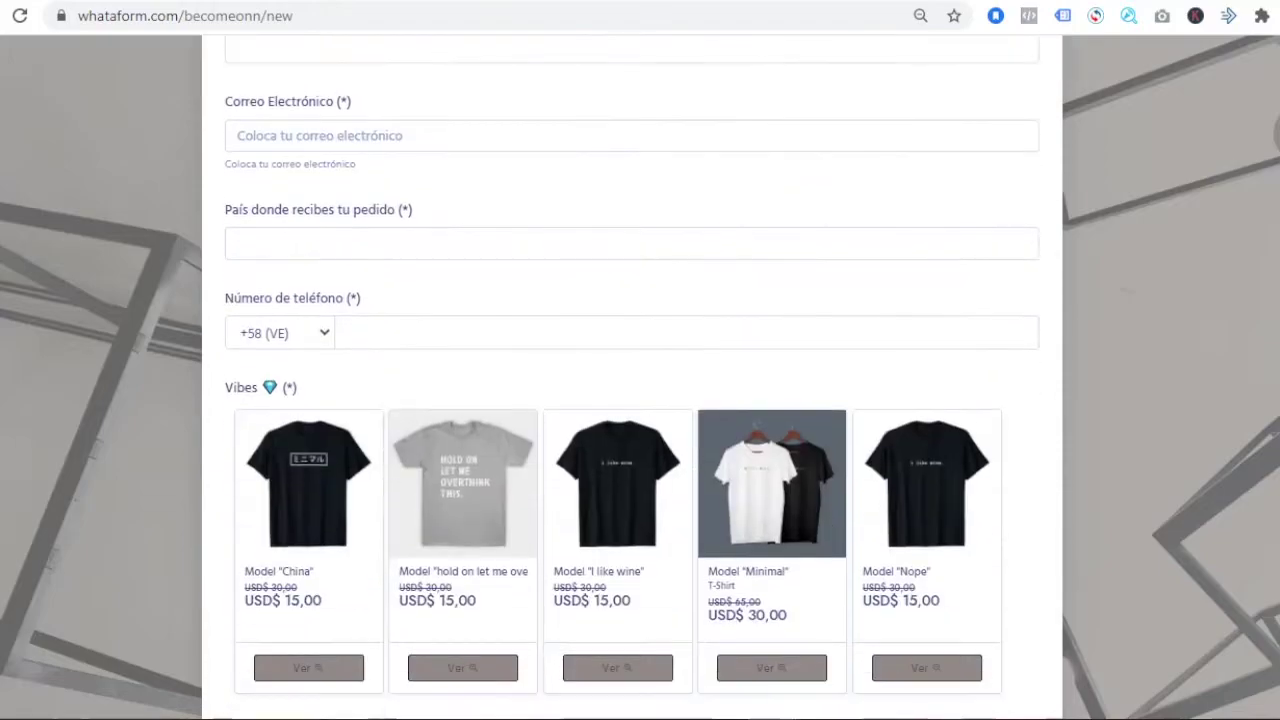
scroll(632, 400, "down", 3)
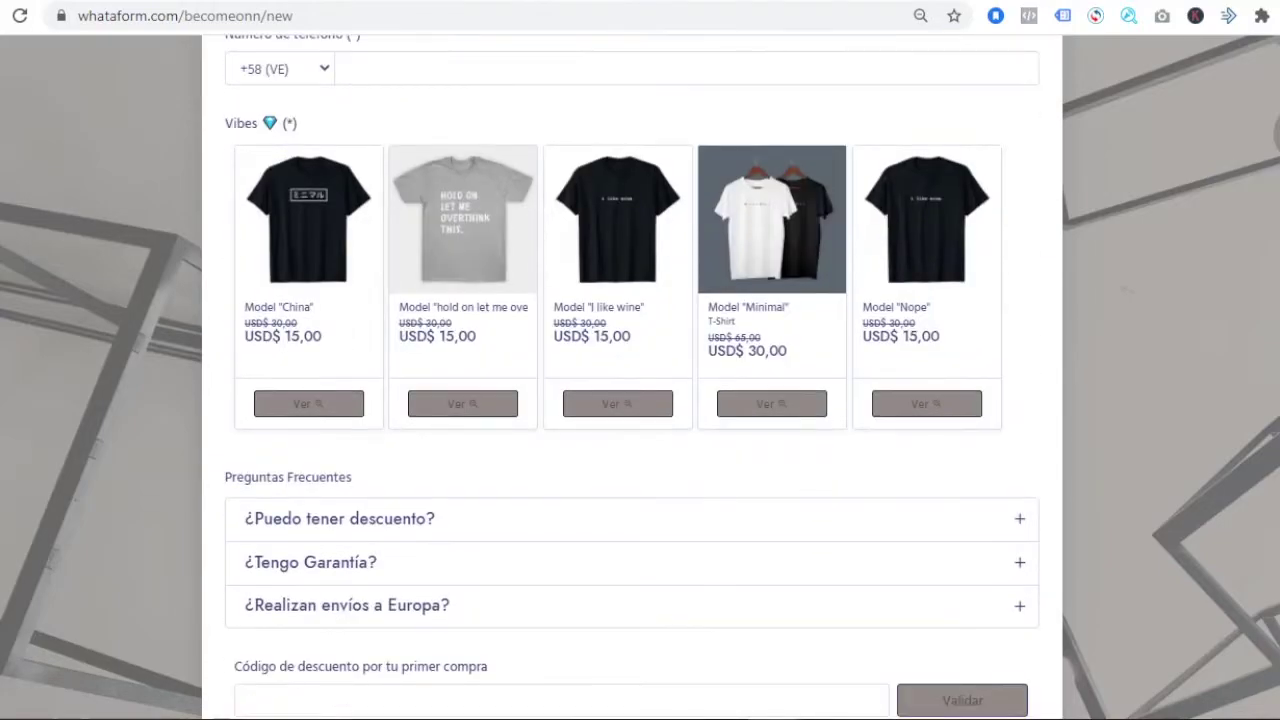
scroll(632, 400, "down", 2)
scroll(632, 400, "up", 3)
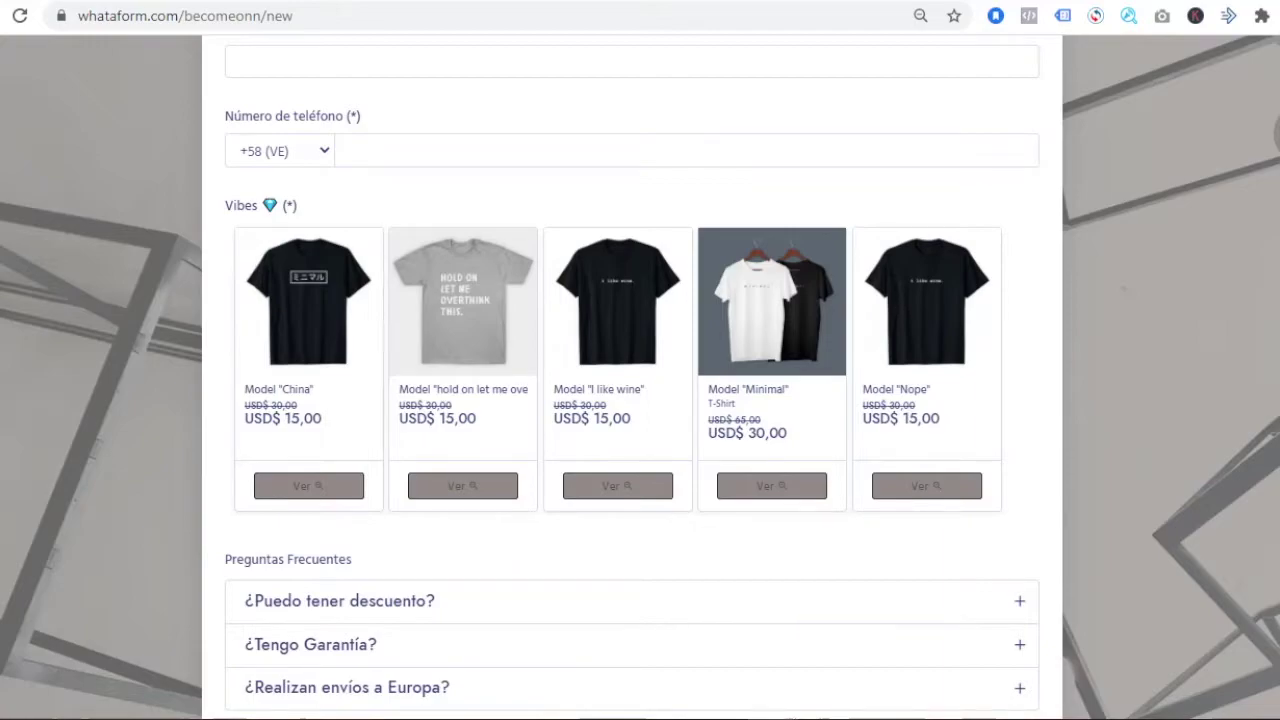
scroll(632, 400, "up", 4)
scroll(632, 400, "down", 3)
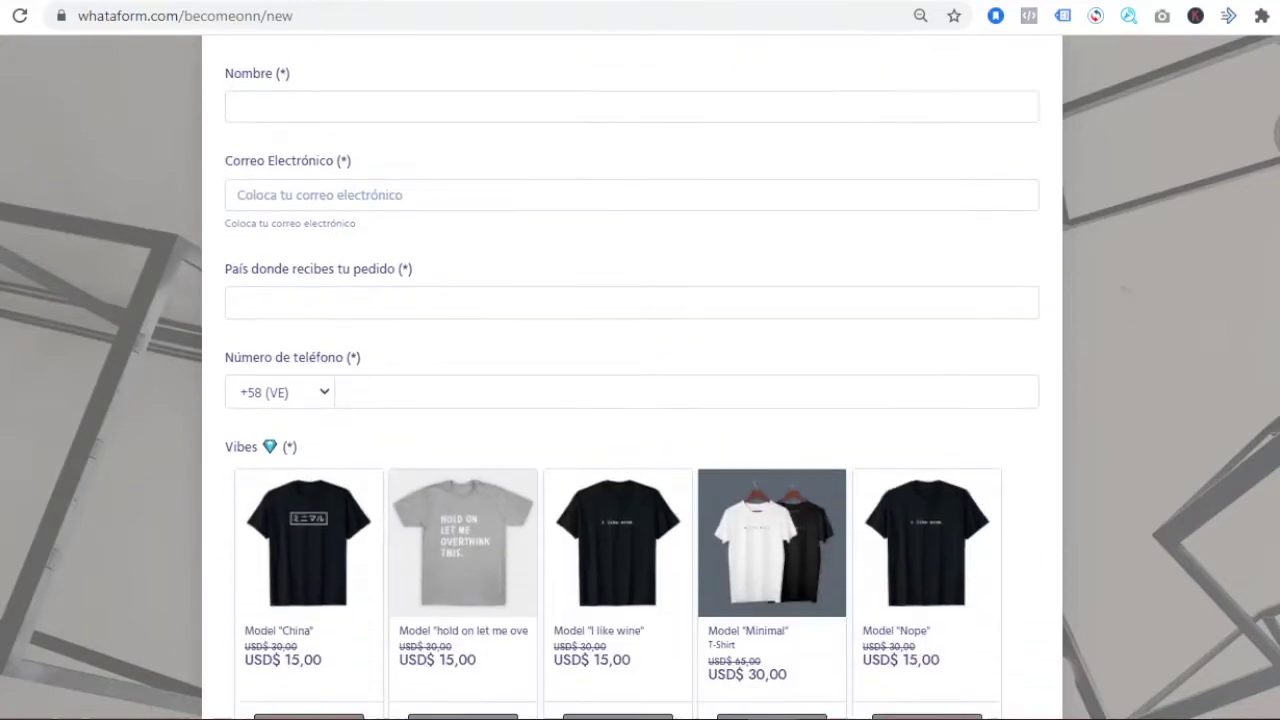
scroll(632, 400, "down", 1)
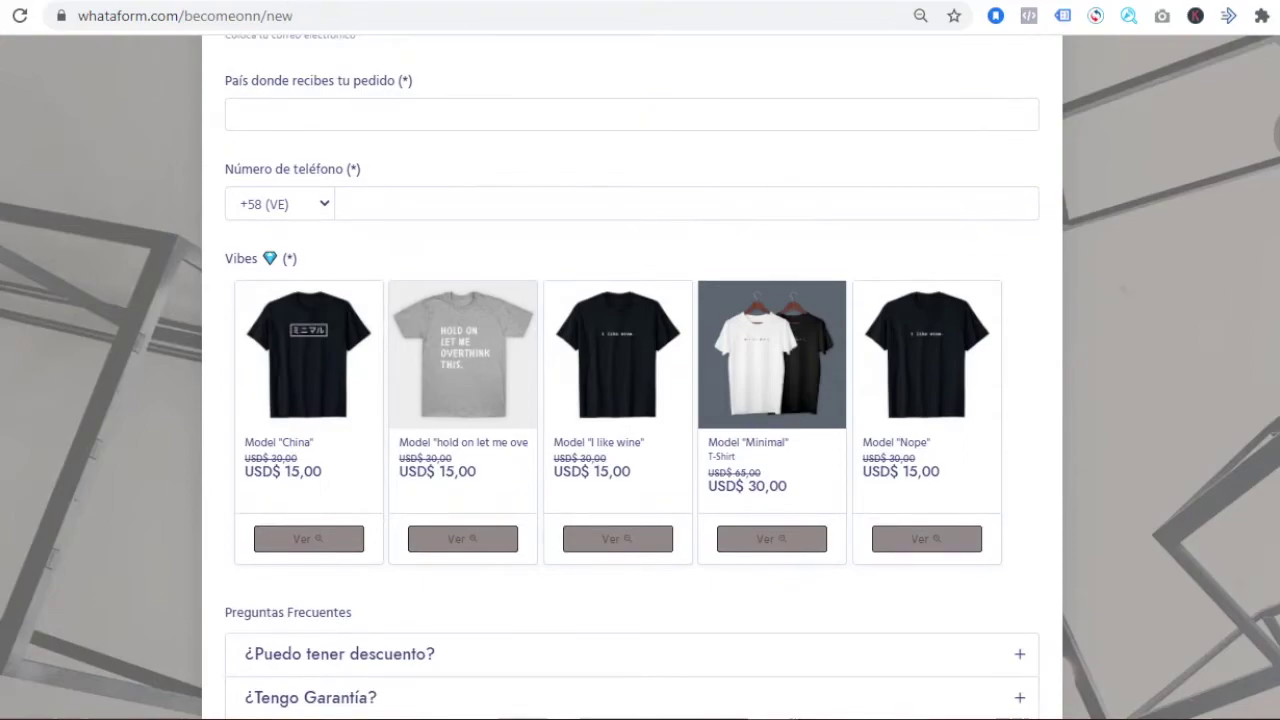
- Open the store's Baúl de Productos and view the fields of the form for creating a product
key("alt+Left")
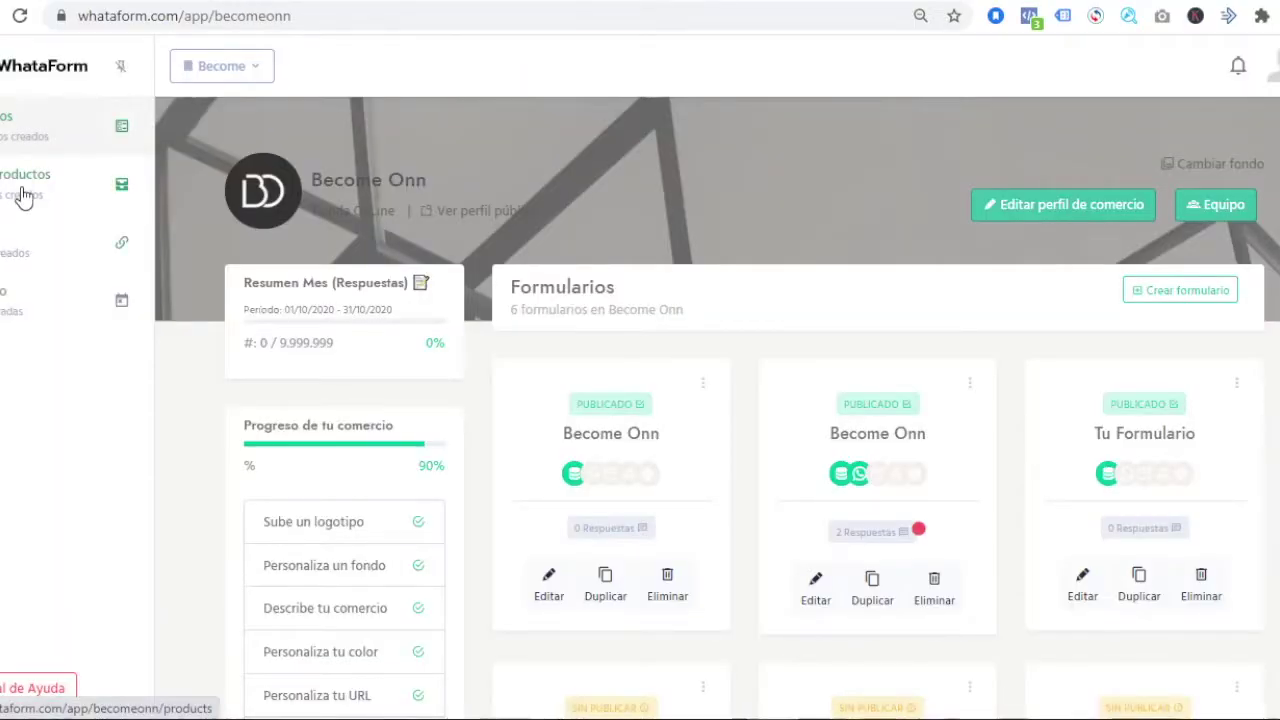
left_click(24, 197)
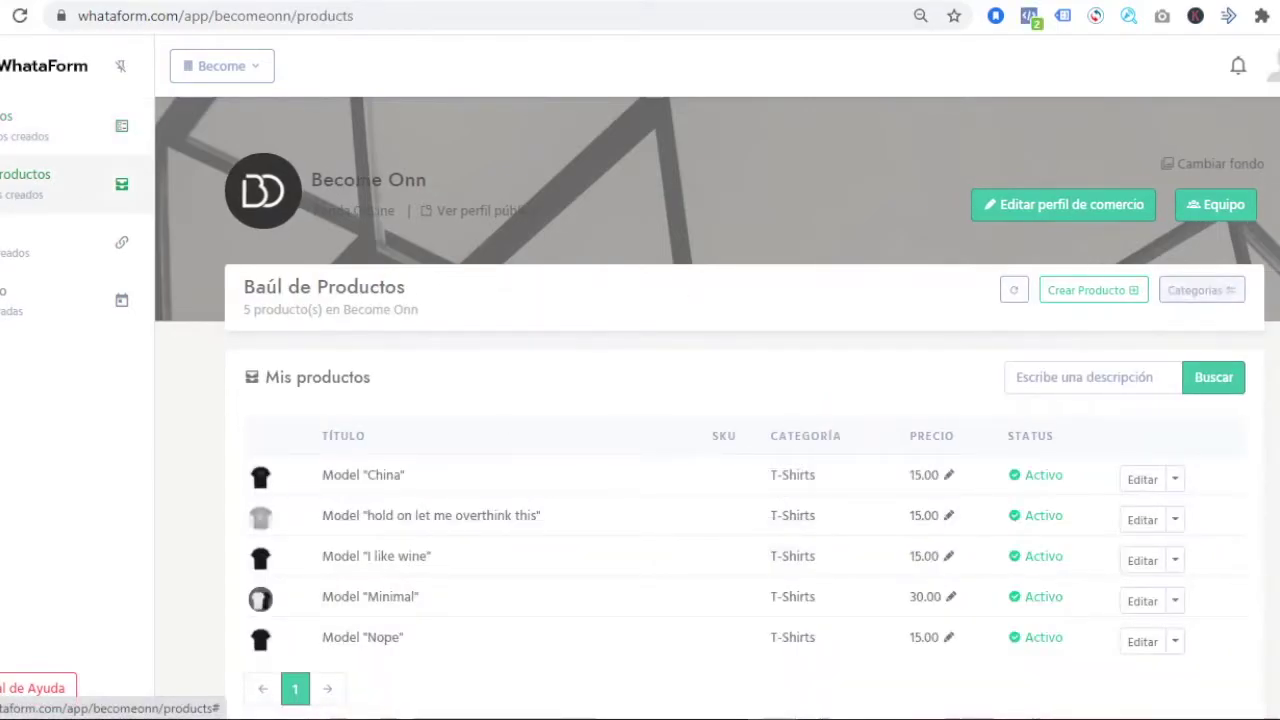
scroll(1200, 292, "down", 1)
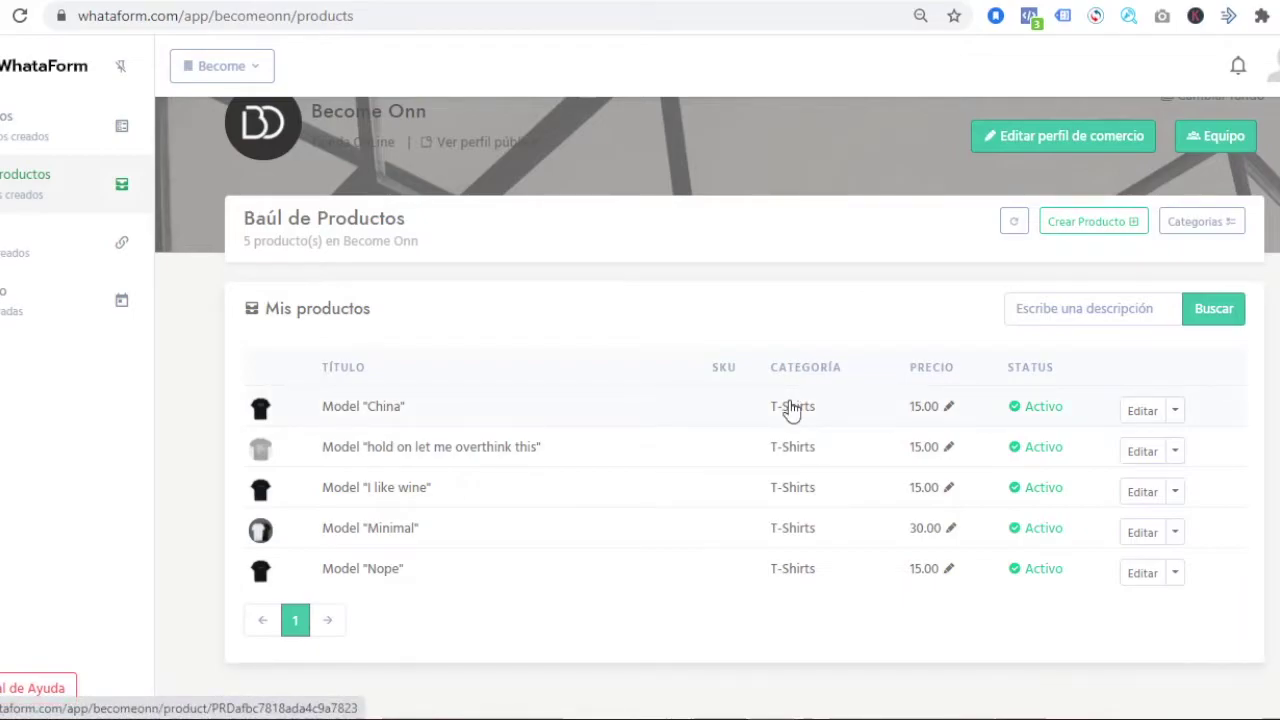
left_click(1104, 238)
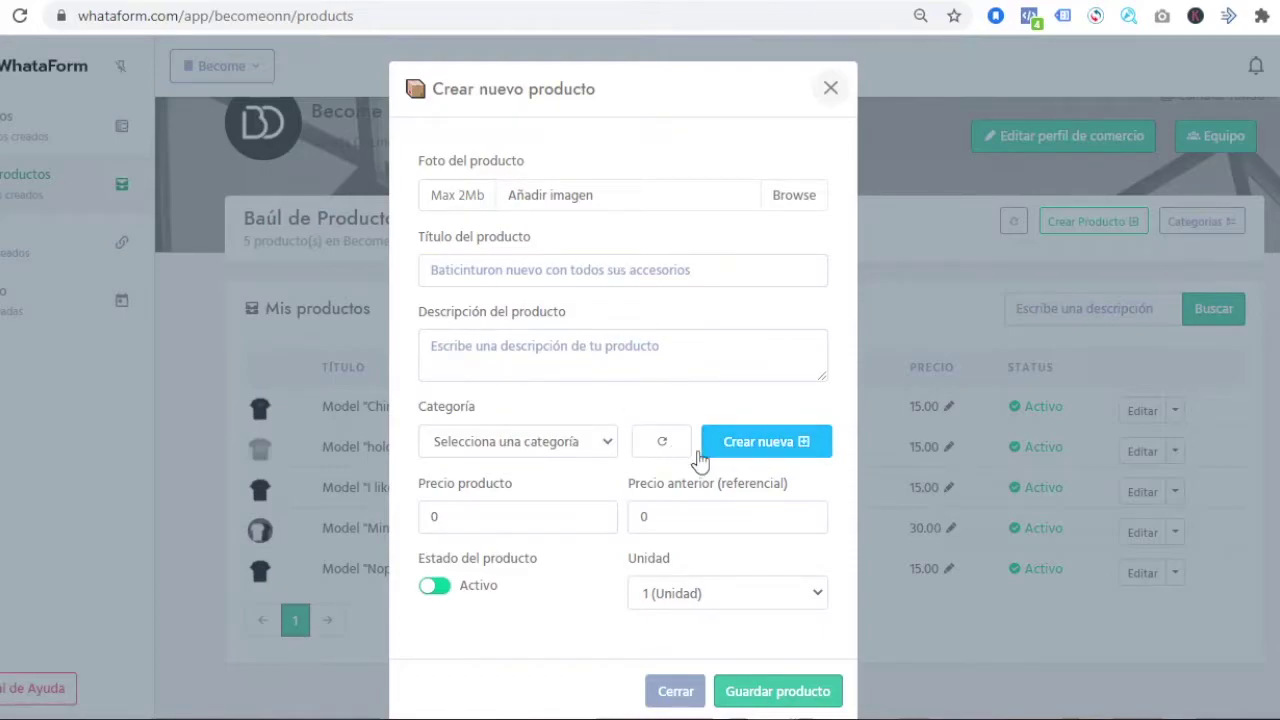
left_click(830, 87)
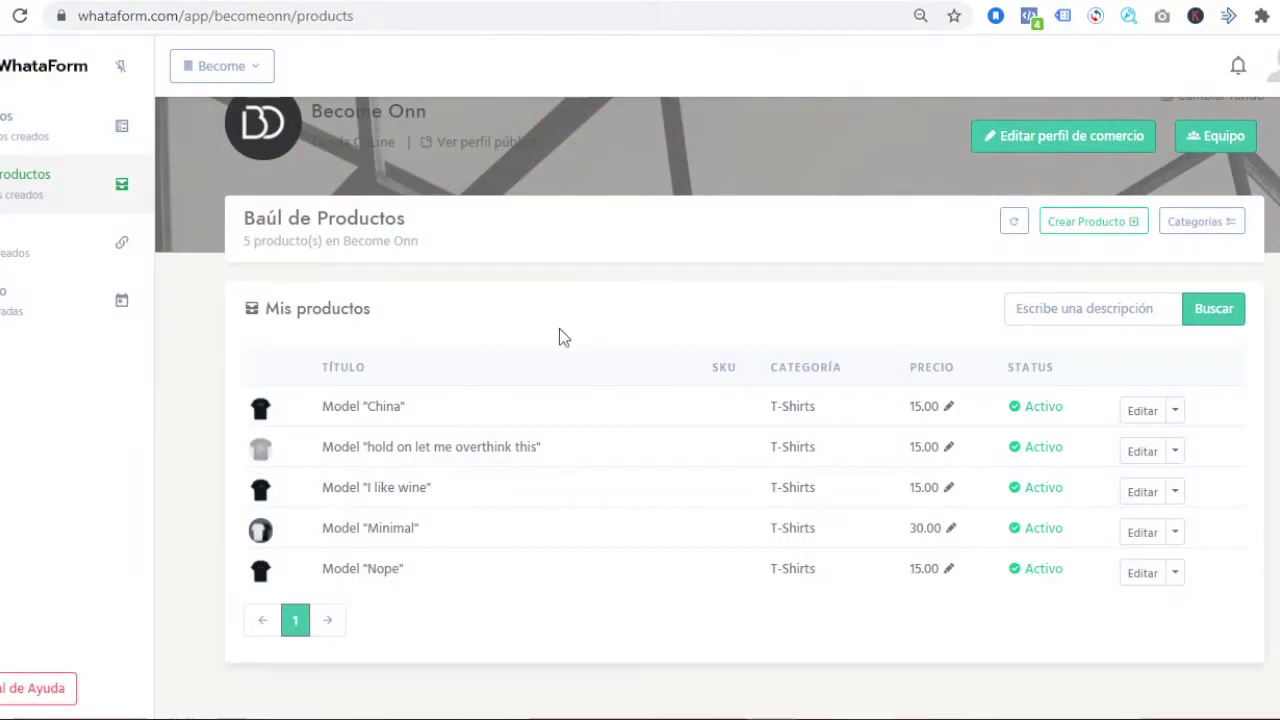
- Open the Model "China" product and examine its advanced options, including the Talla and Color variables
left_click(360, 410)
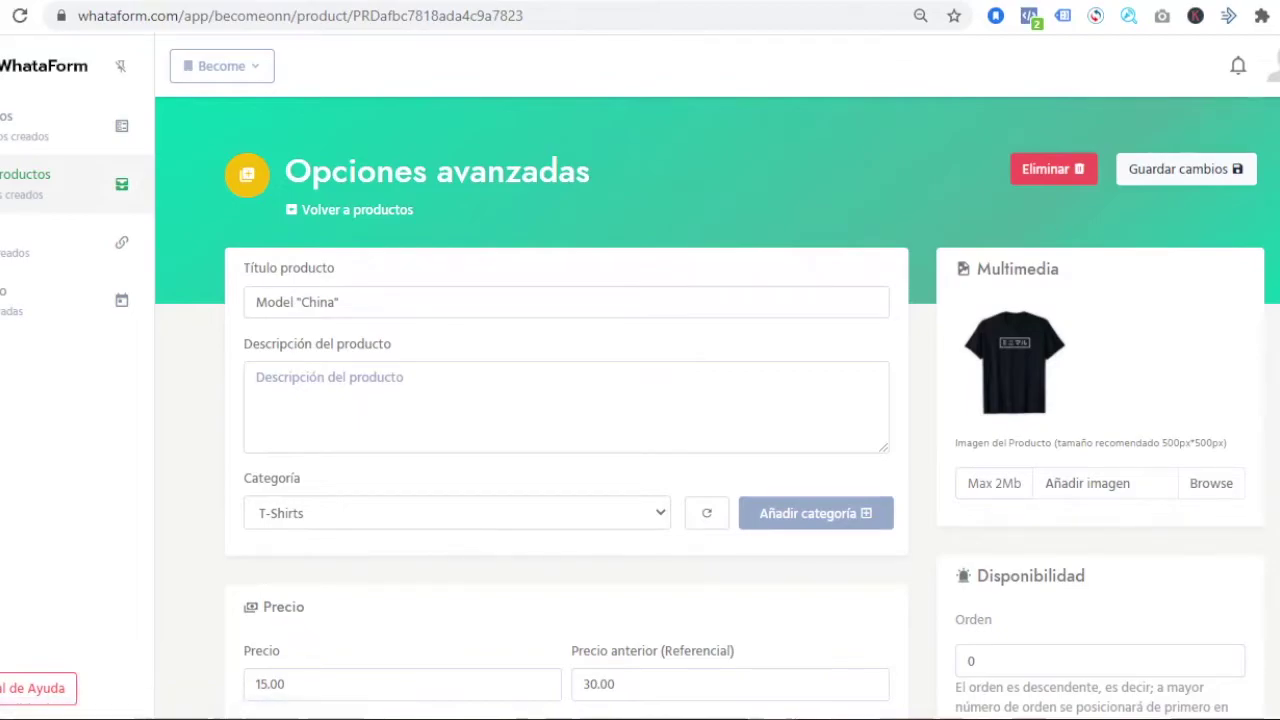
scroll(513, 337, "down", 10)
scroll(567, 400, "down", 2)
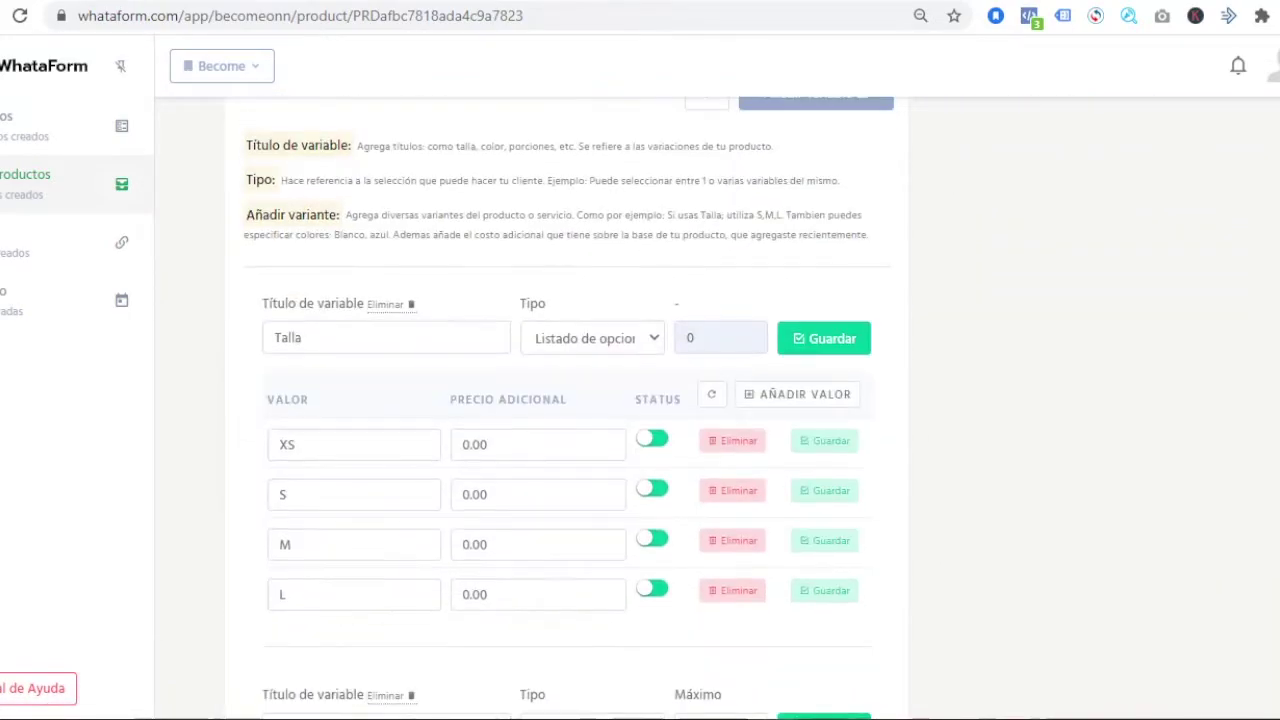
scroll(567, 400, "up", 5)
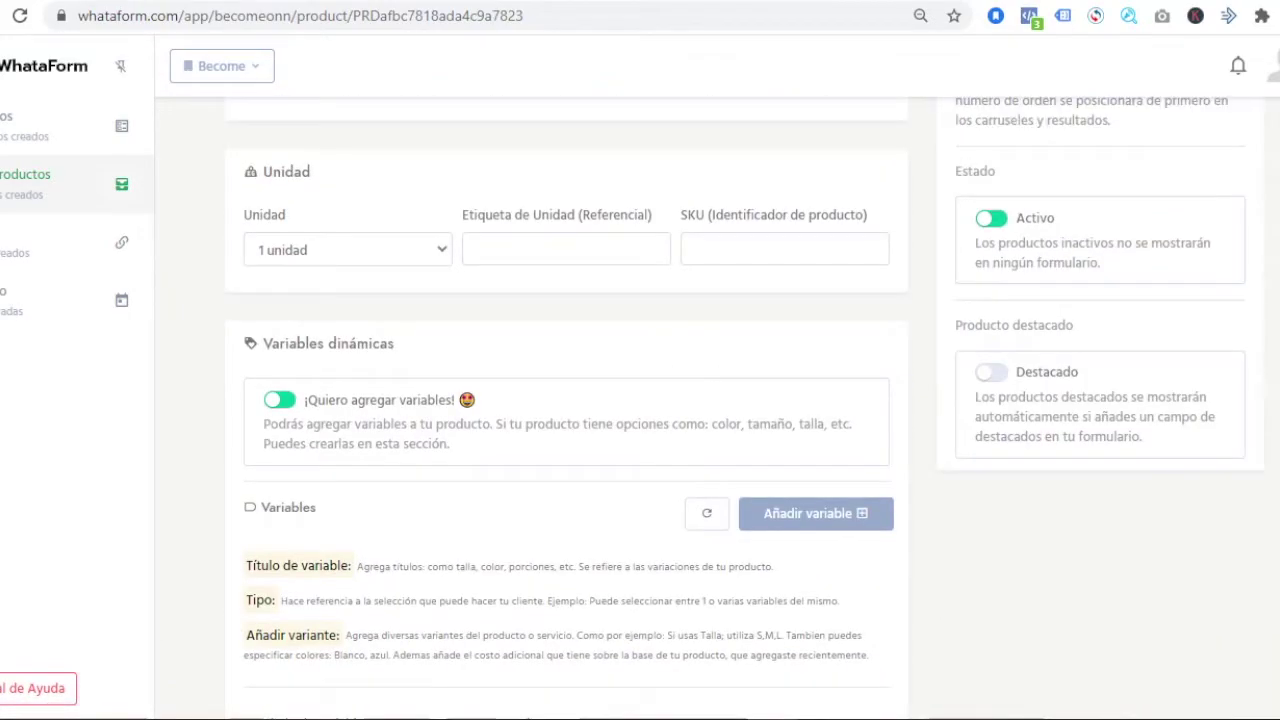
scroll(567, 400, "up", 3)
scroll(567, 400, "down", 5)
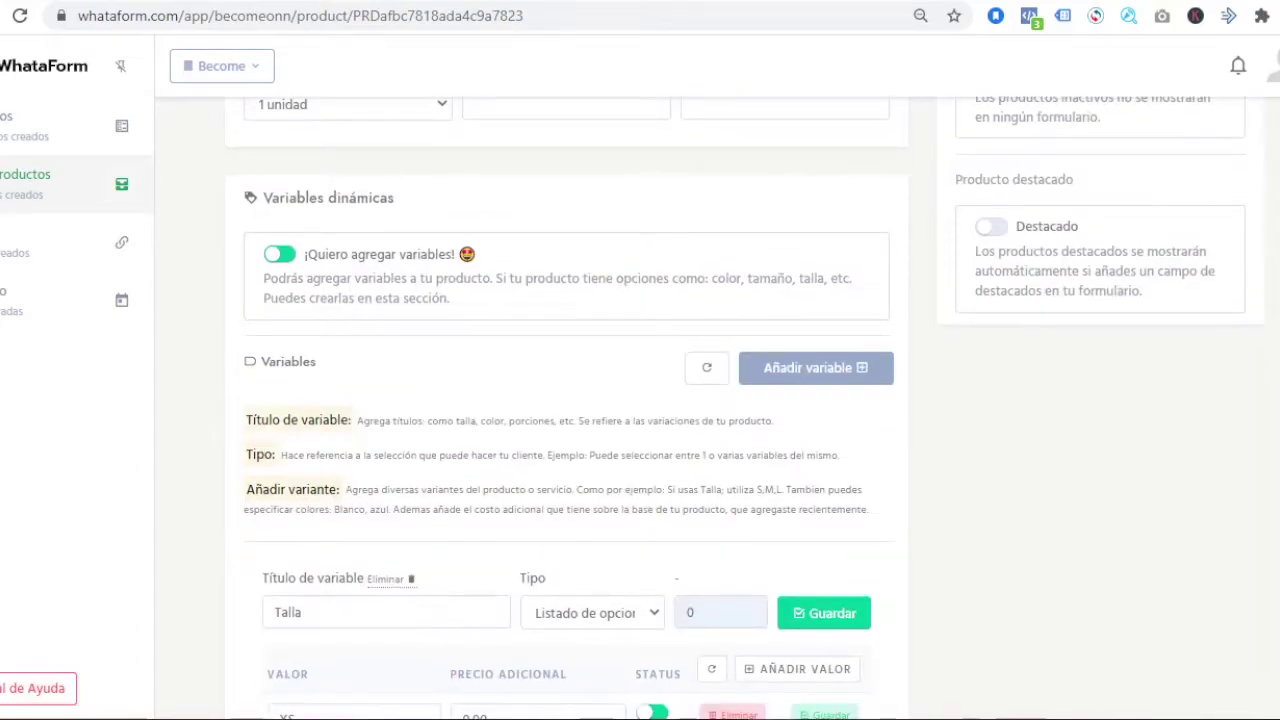
scroll(567, 400, "down", 4)
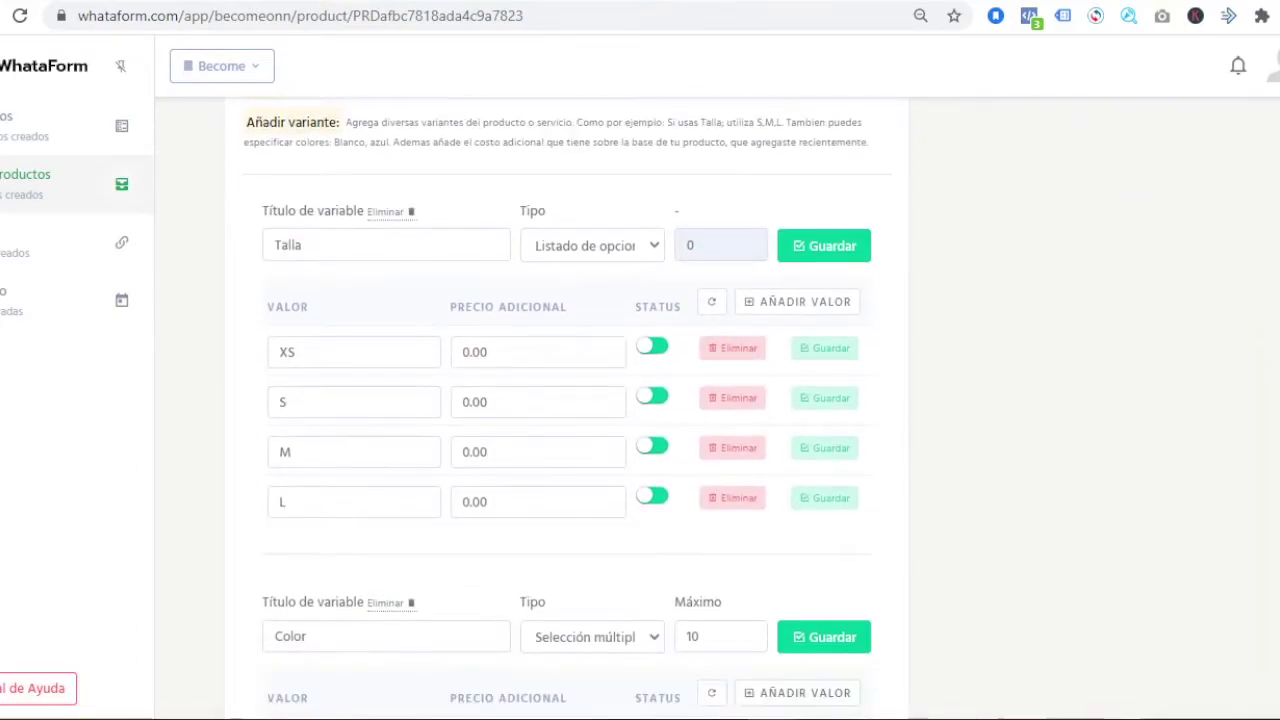
scroll(567, 400, "up", 8)
scroll(567, 400, "up", 3)
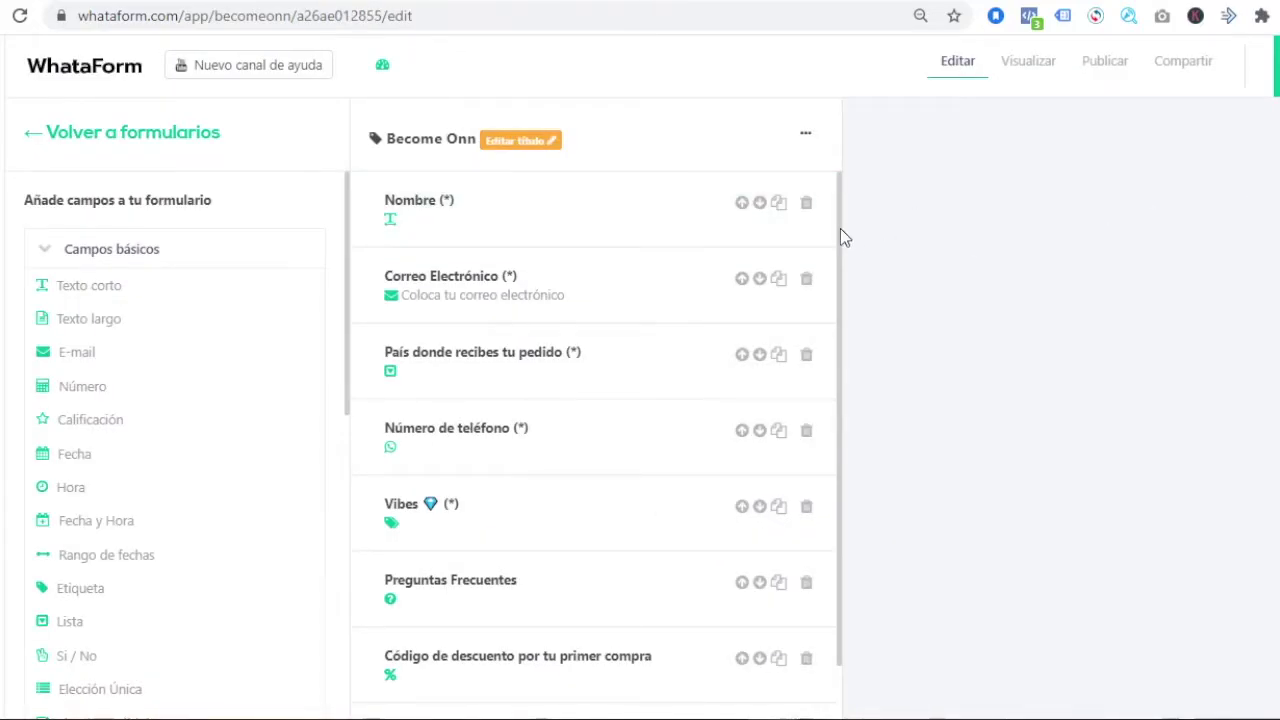
- Review the list of fields in the existing Become Onn form's editor
scroll(840, 250, "down", 1)
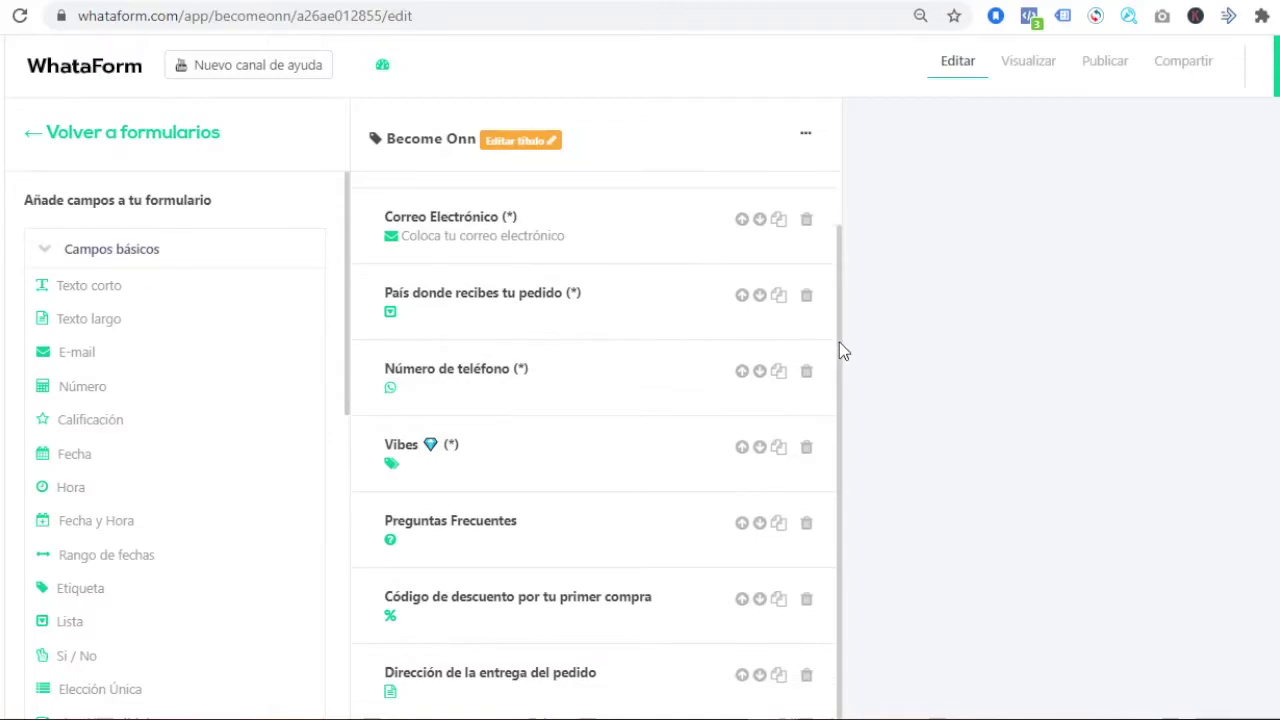
scroll(843, 290, "up", 1)
scroll(845, 260, "down", 1)
scroll(843, 270, "up", 1)
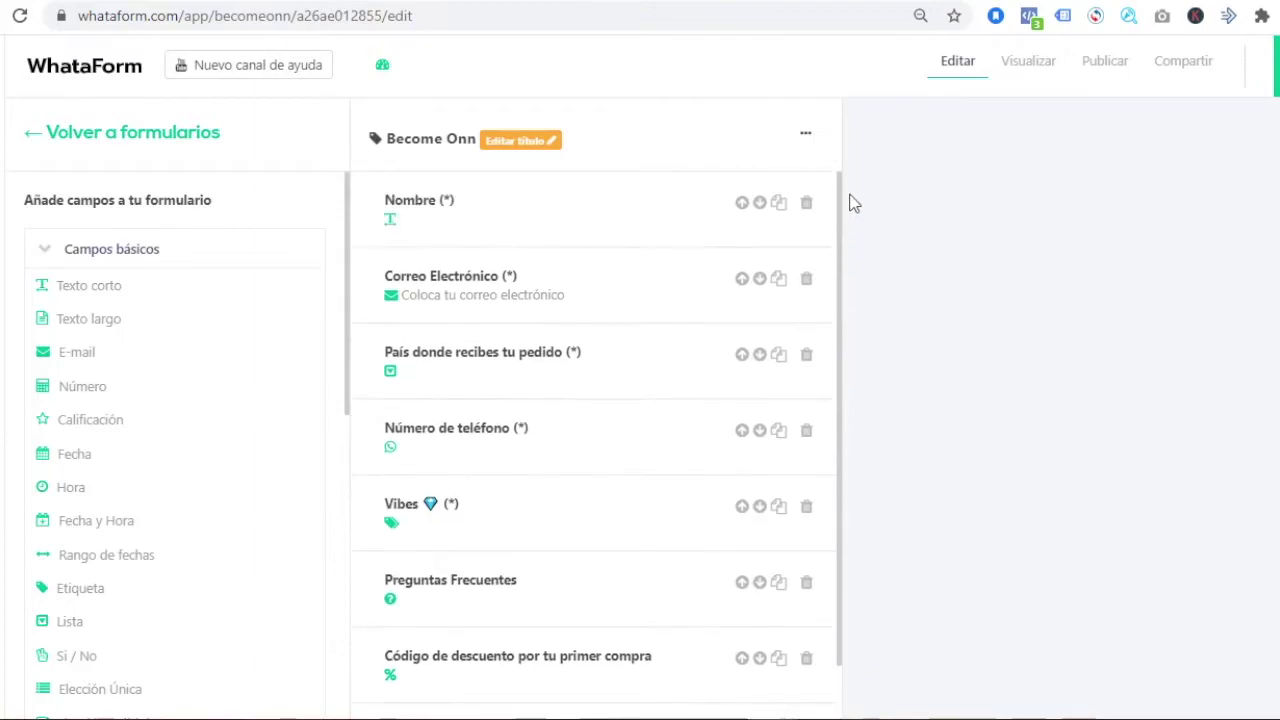
scroll(841, 193, "down", 1)
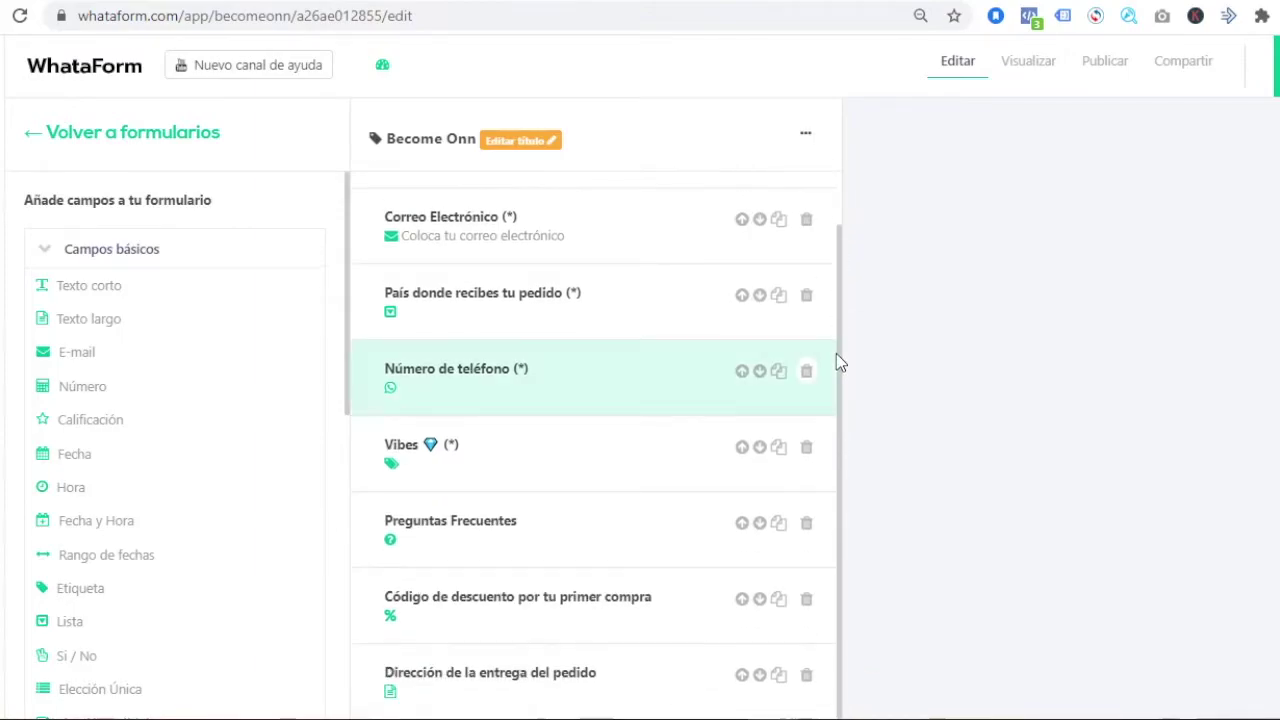
- Create a new empty form of type E-commerce titled "Become Onn" from the store's forms overview
key("alt+Left")
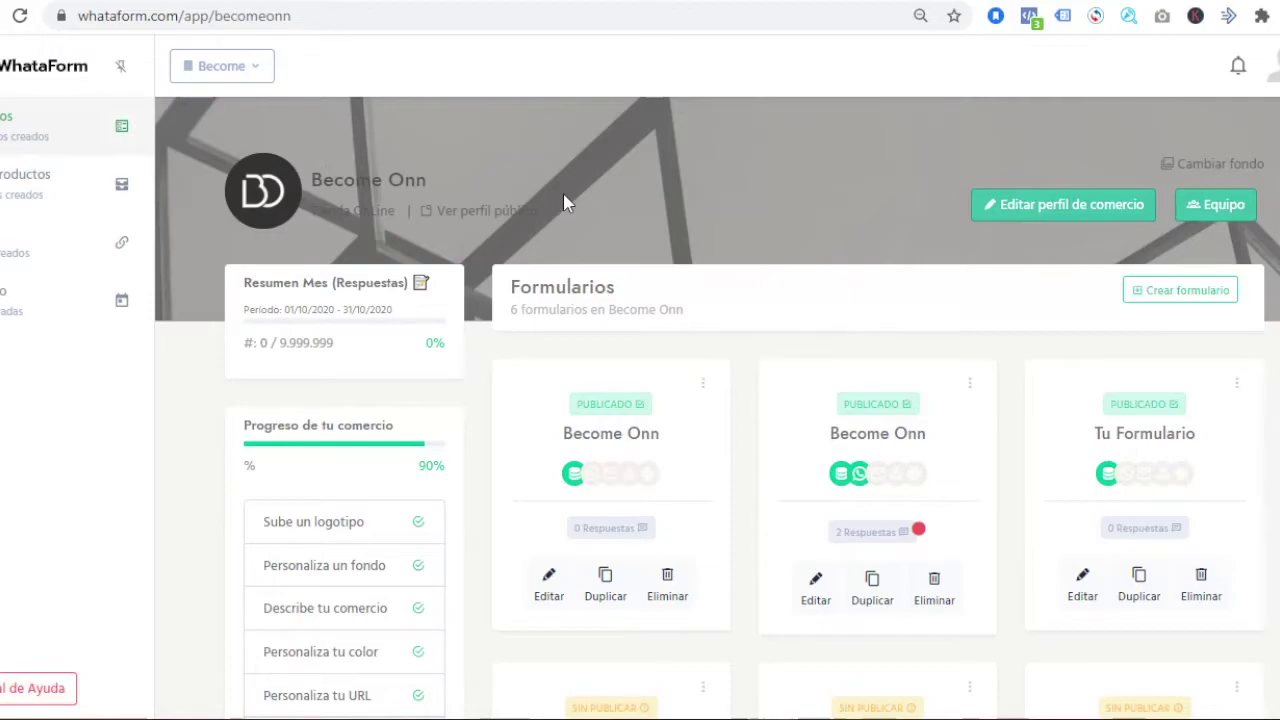
left_click(1138, 296)
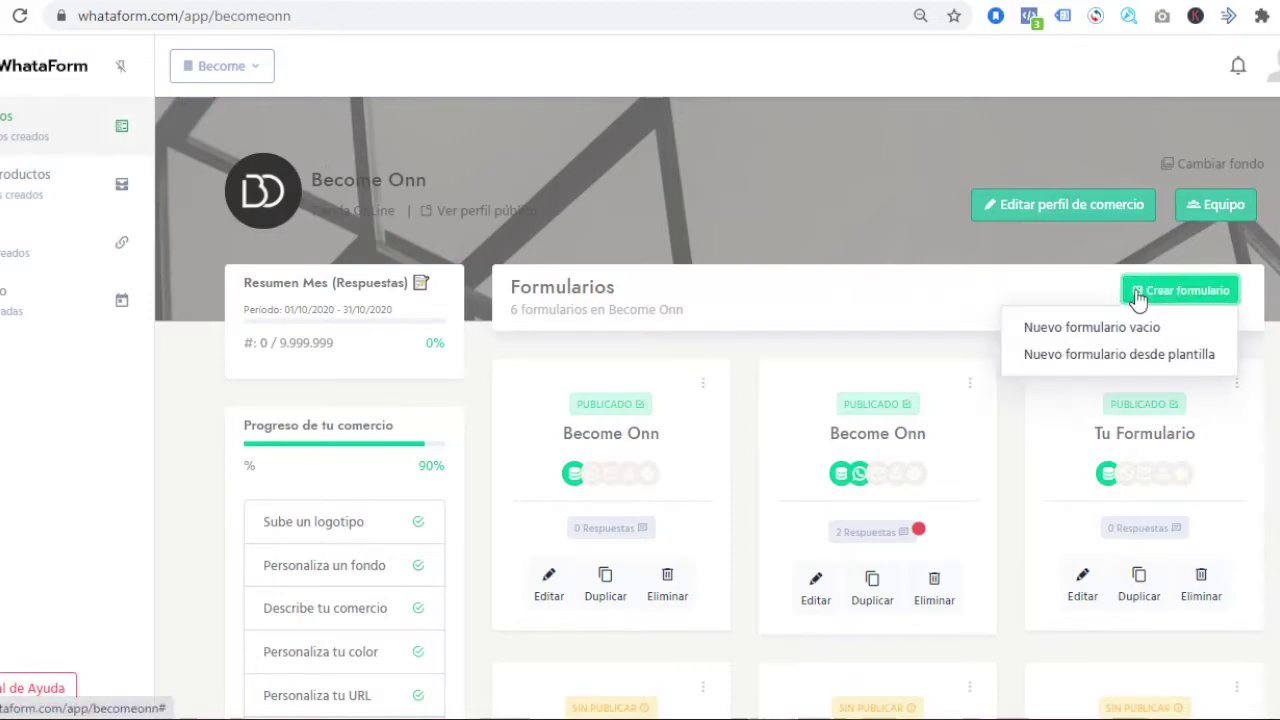
left_click(1094, 330)
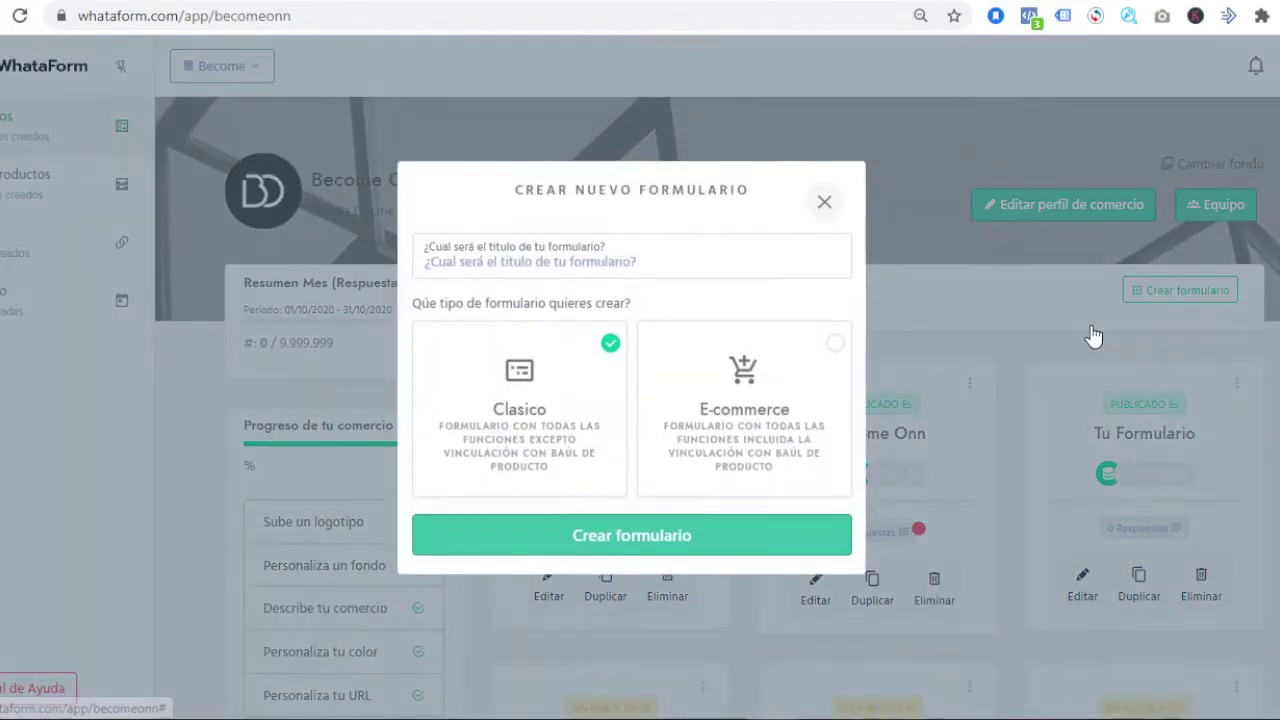
left_click(826, 383)
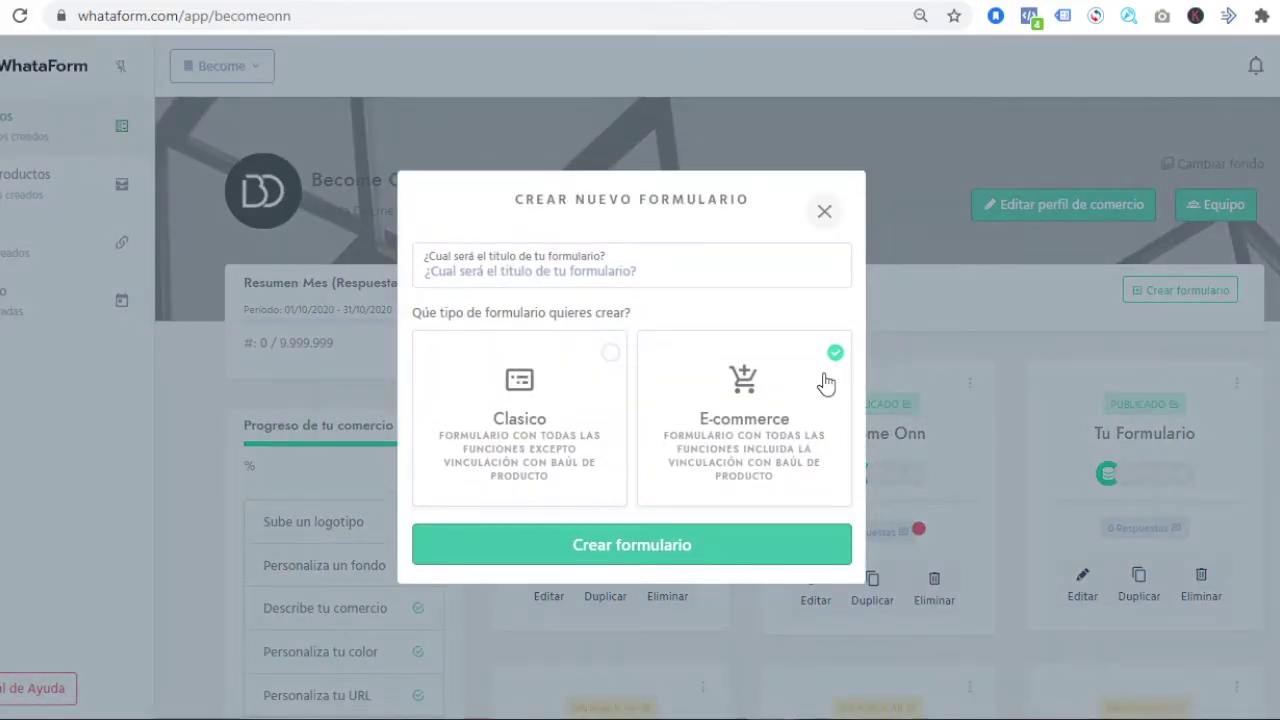
left_click(704, 268)
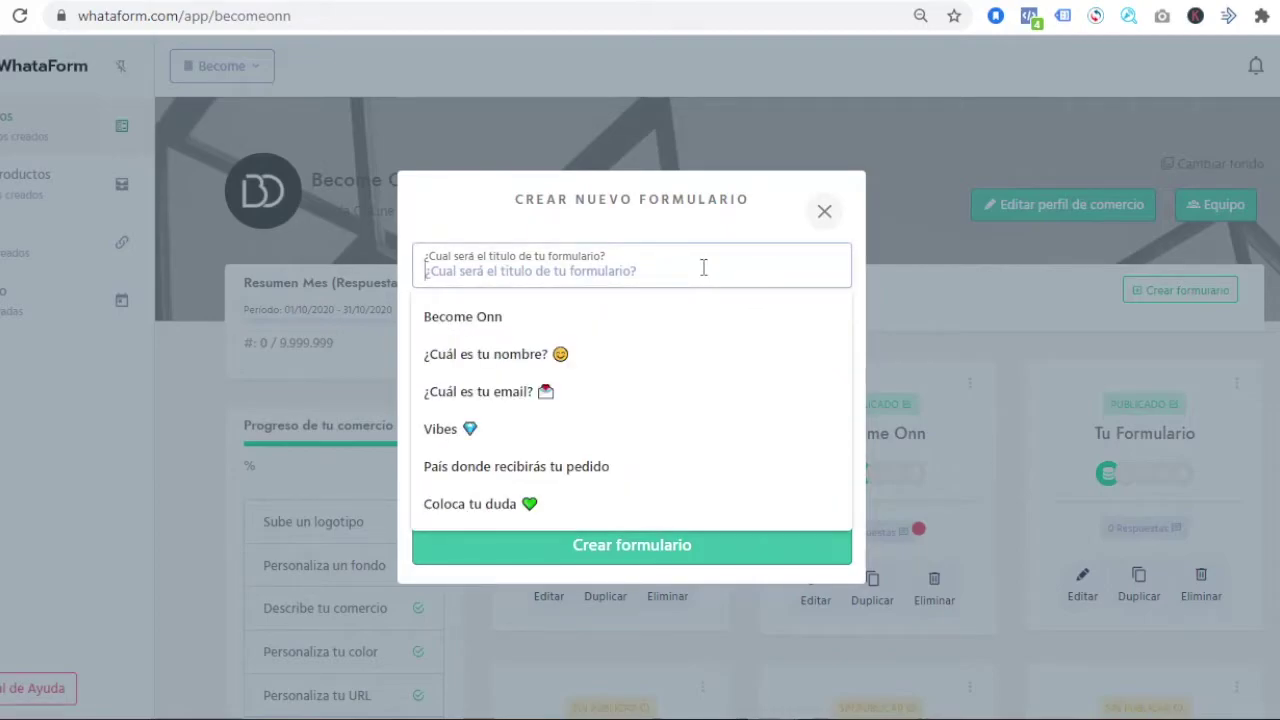
left_click(603, 320)
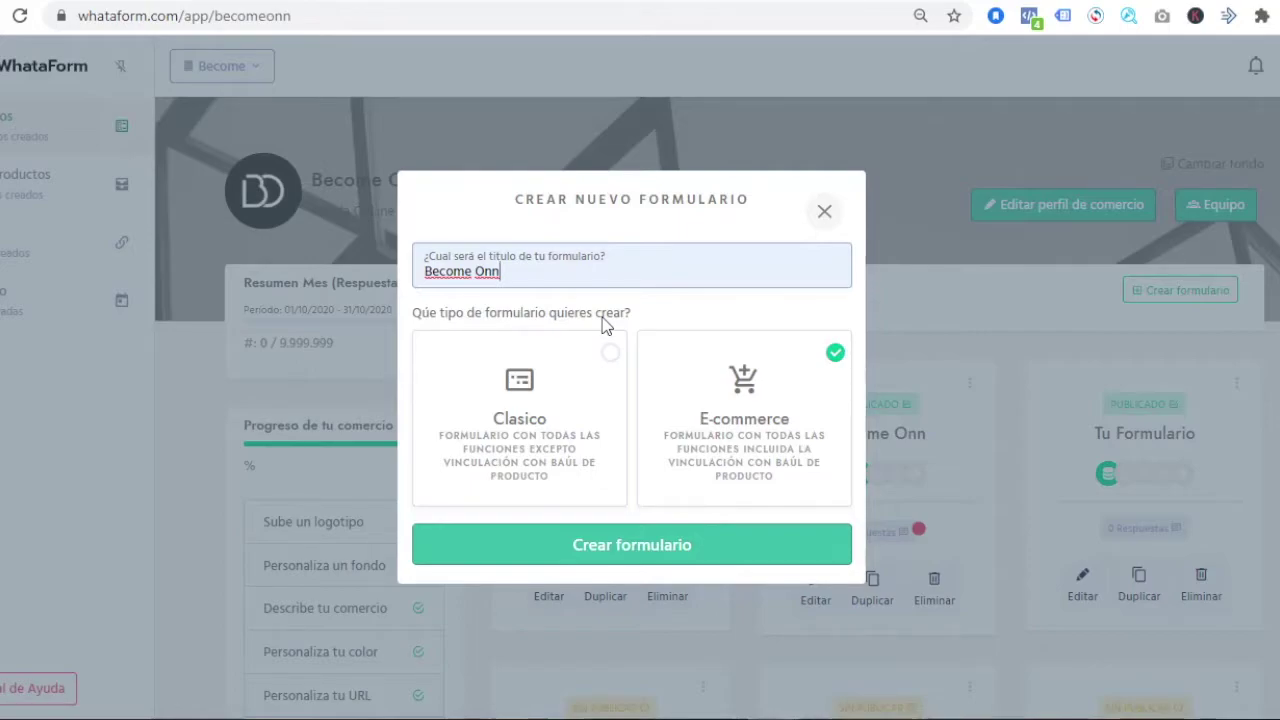
left_click(620, 548)
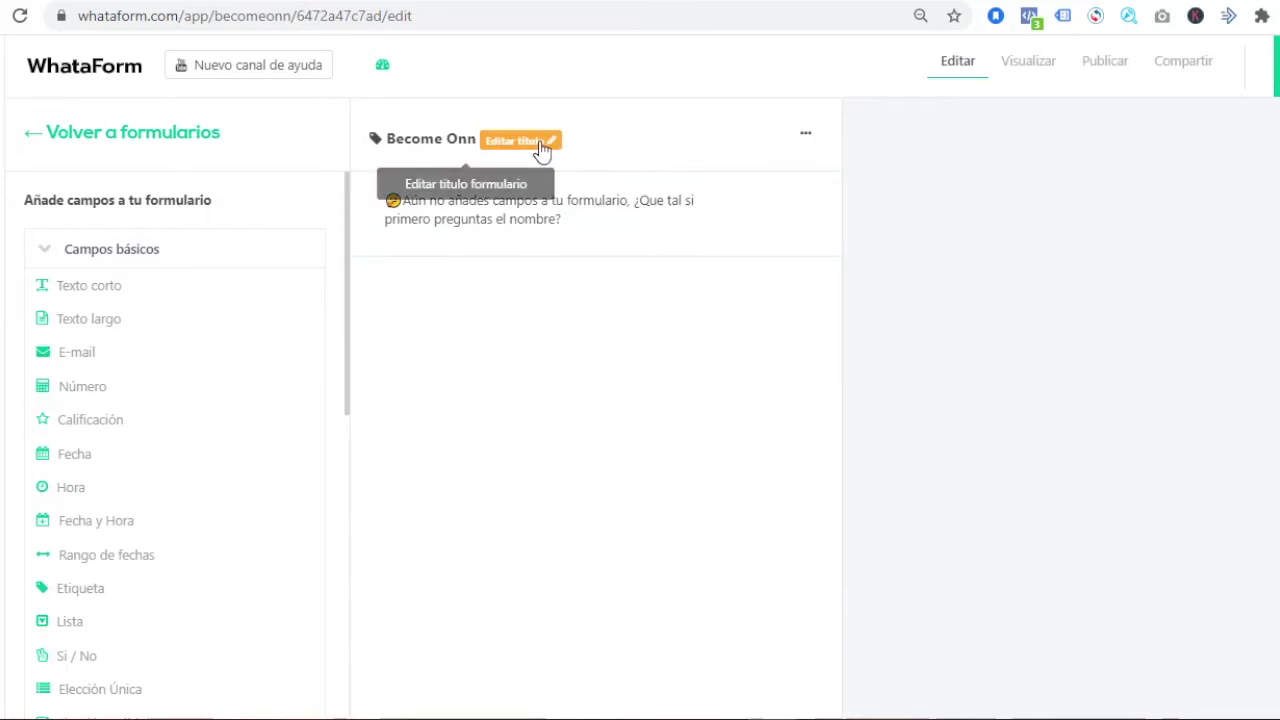
left_click(541, 150)
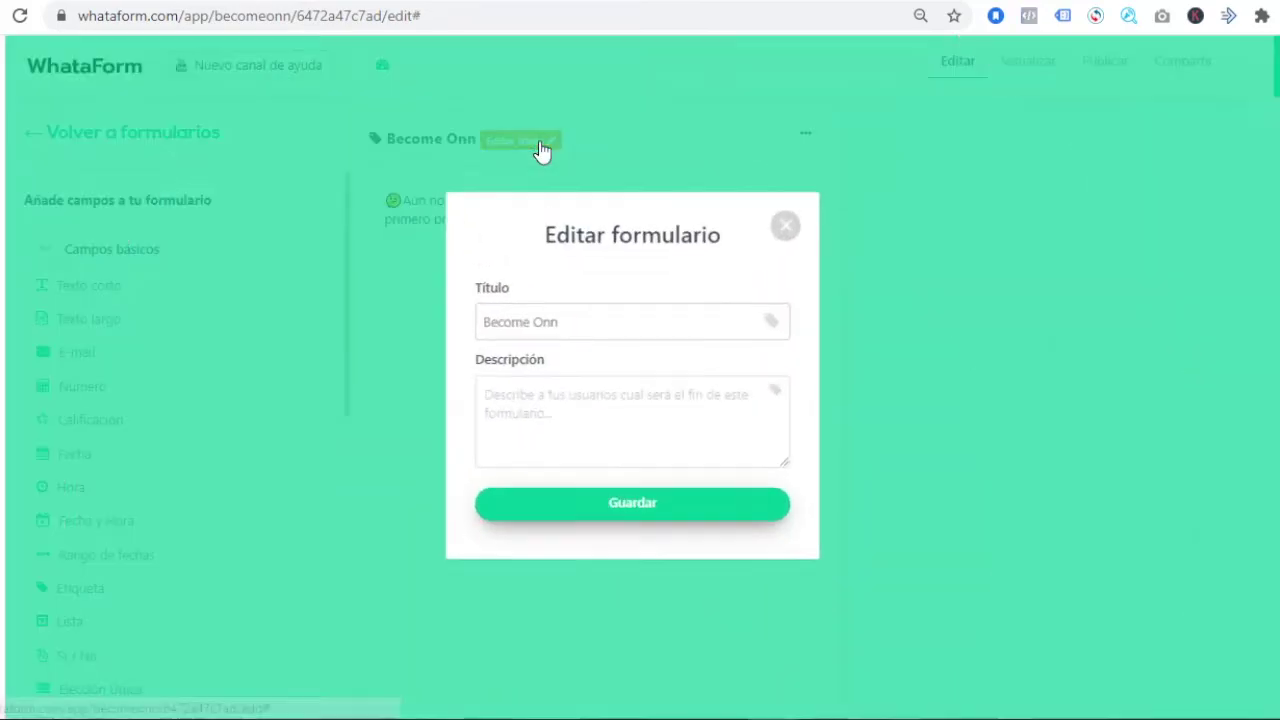
left_click(571, 398)
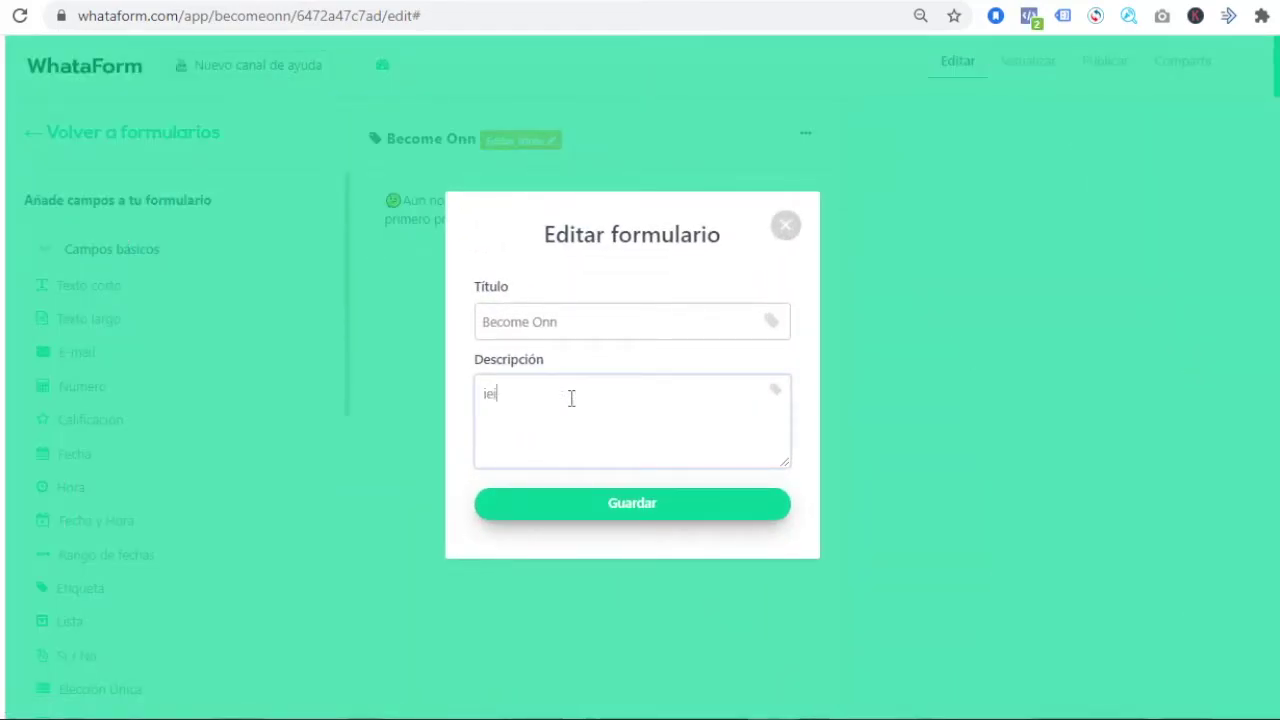
key("BackSpace")
key("BackSpace")
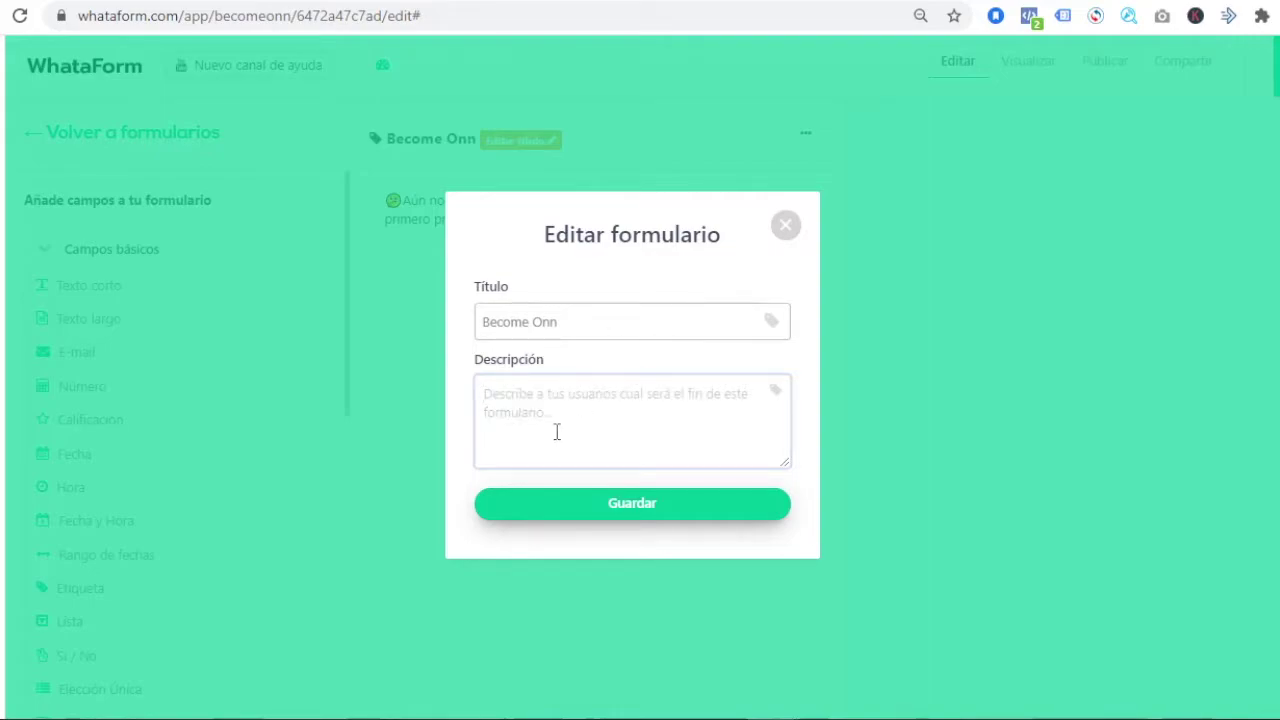
left_click(788, 228)
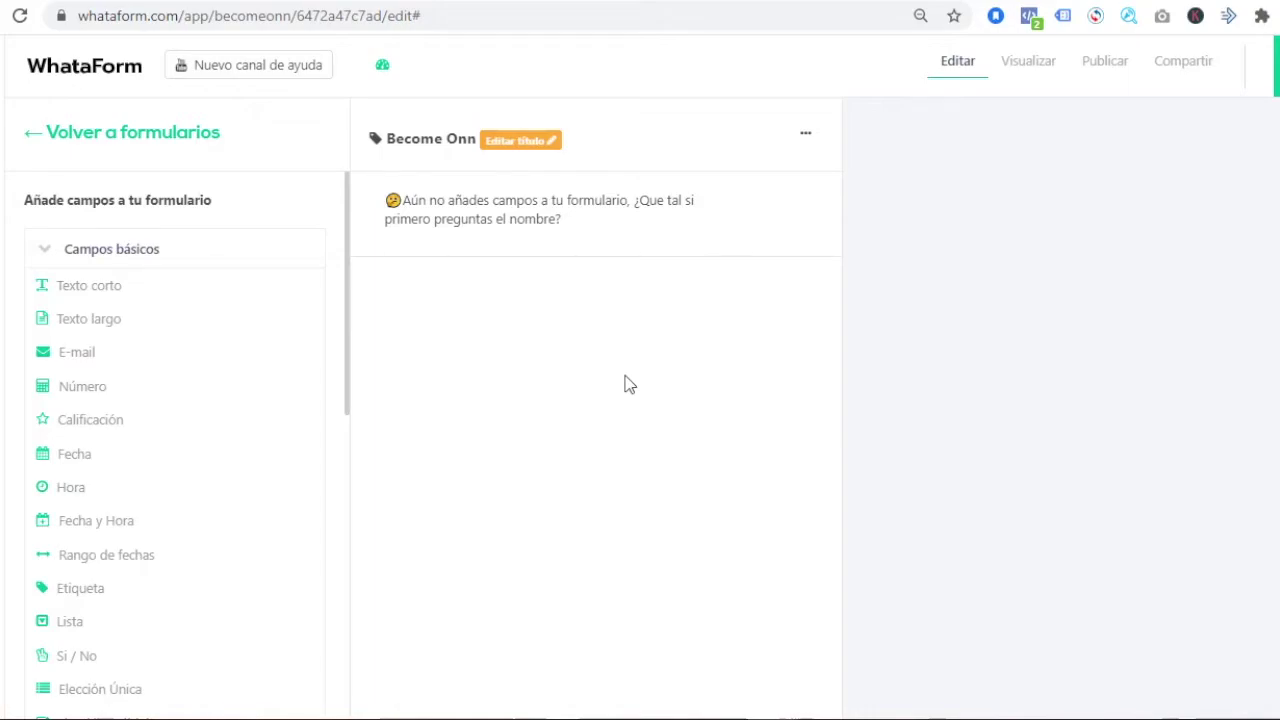
- Add a mandatory short text field titled "Nombre" to the form
left_click(120, 286)
left_click(575, 253)
type("Nombre")
left_click(485, 532)
left_click(557, 596)
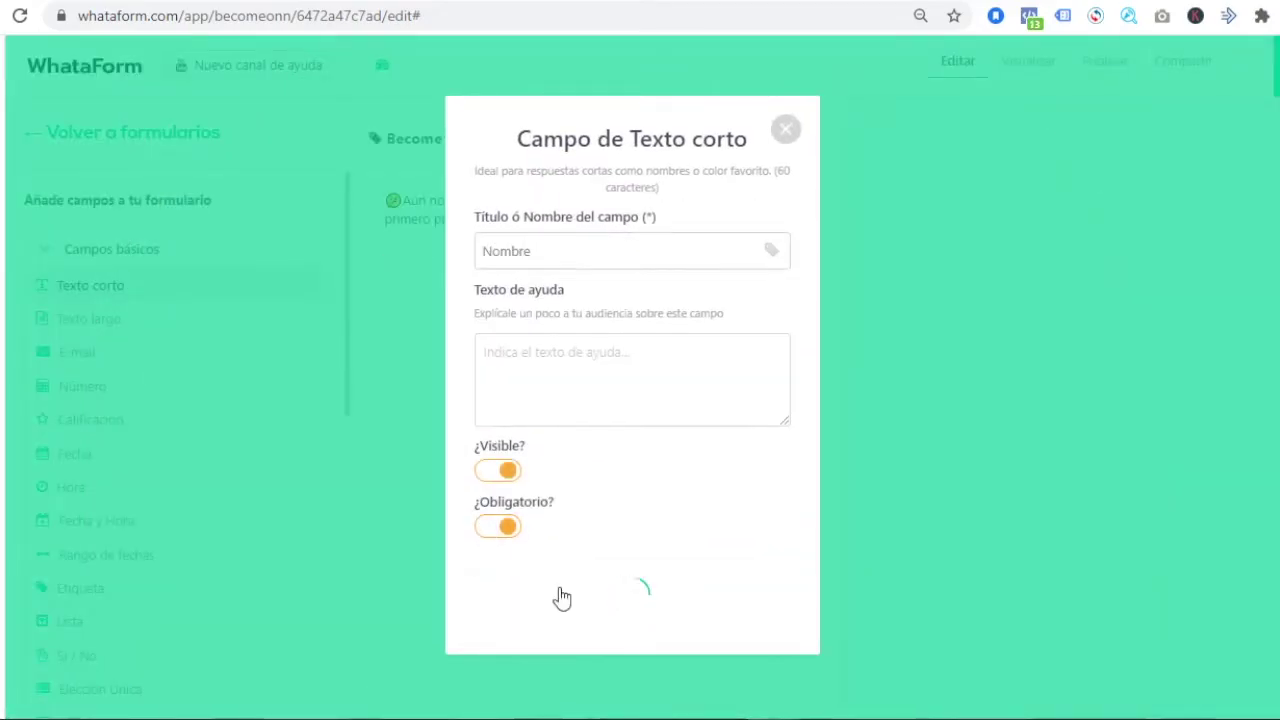
- Add a mandatory e-mail field titled "Correo Electrónico" to the form
left_click(98, 356)
left_click(548, 208)
type("C")
left_click(542, 262)
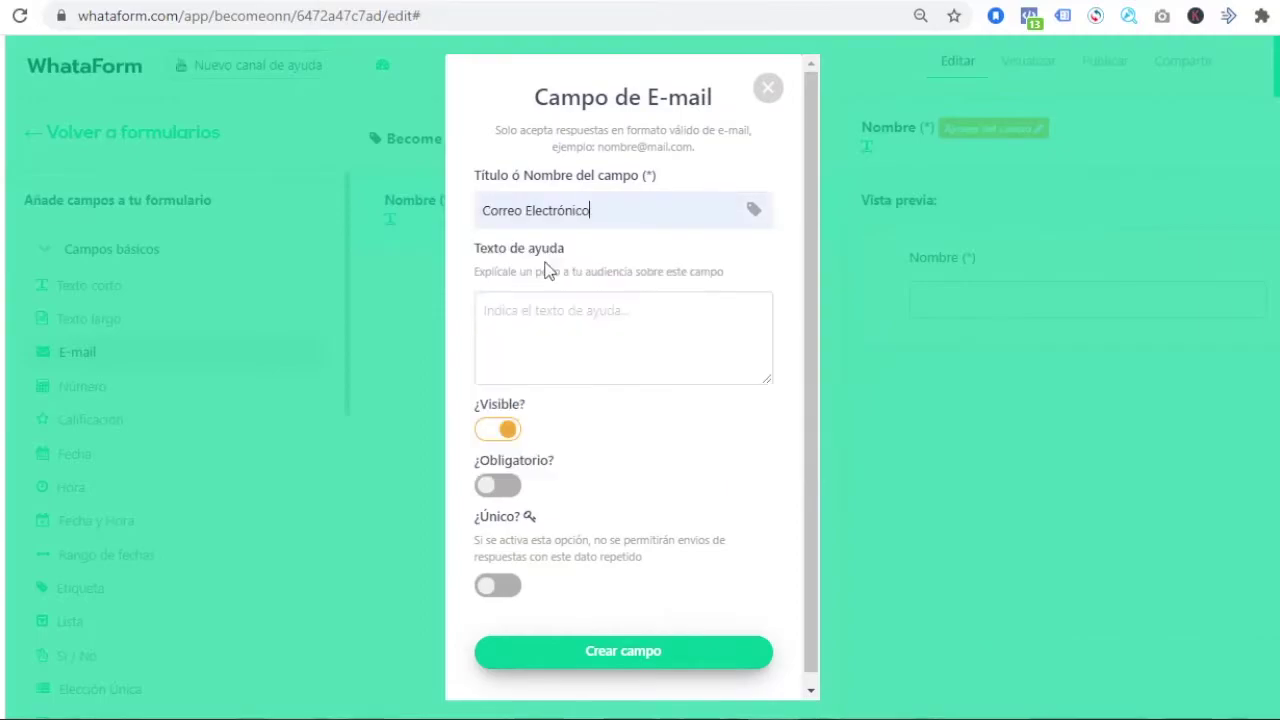
left_click(497, 485)
left_click(561, 651)
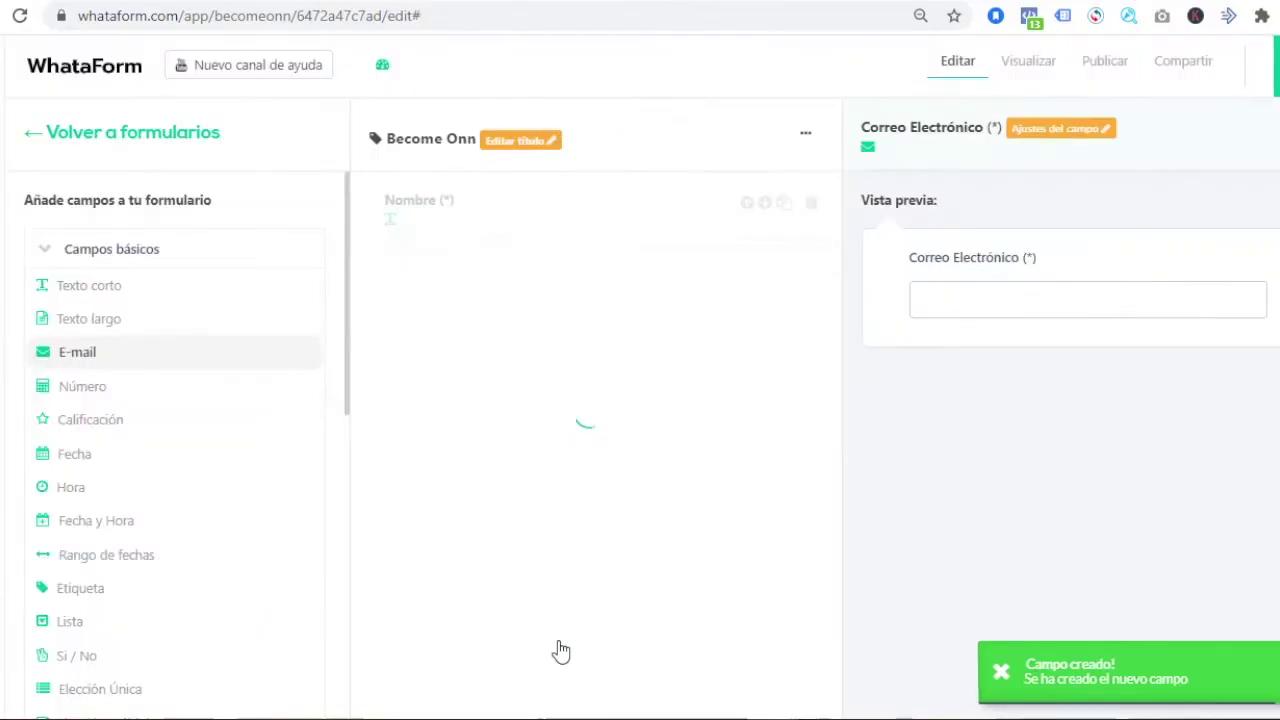
- Add a mandatory list field titled "País donde recibirás tu pedido" to the form
left_click(53, 614)
left_click(561, 258)
type("Pa")
left_click(563, 296)
left_click(497, 530)
left_click(523, 595)
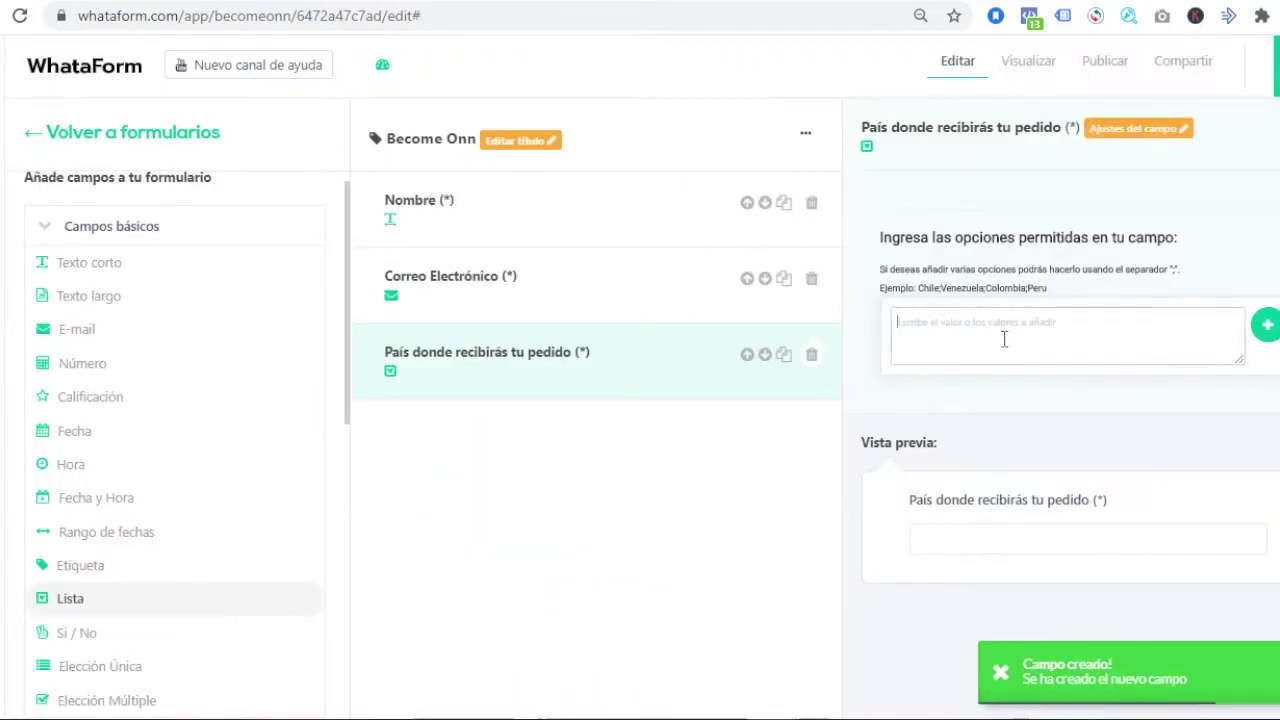
- Add the options Chile, Argetina, Venezuela and Colombia to the delivery country list field
left_click(1004, 339)
type("Chile;")
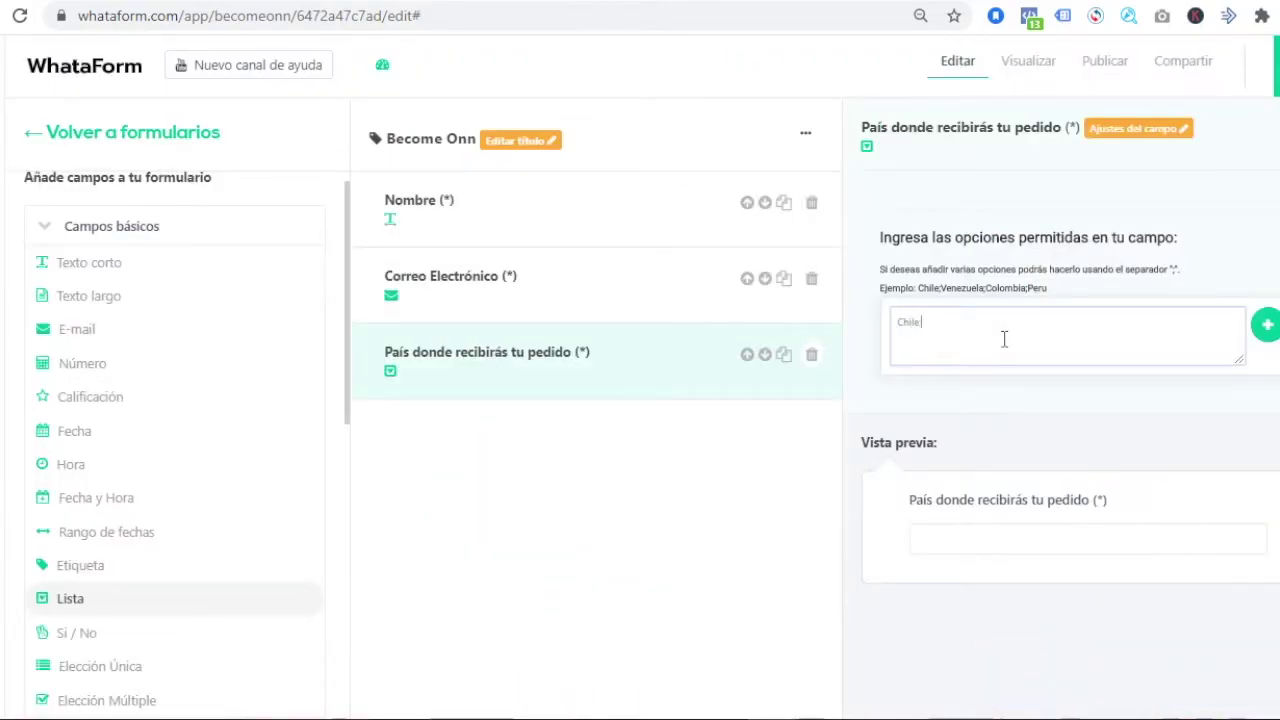
type("Argetina;Venezuela;Colombia")
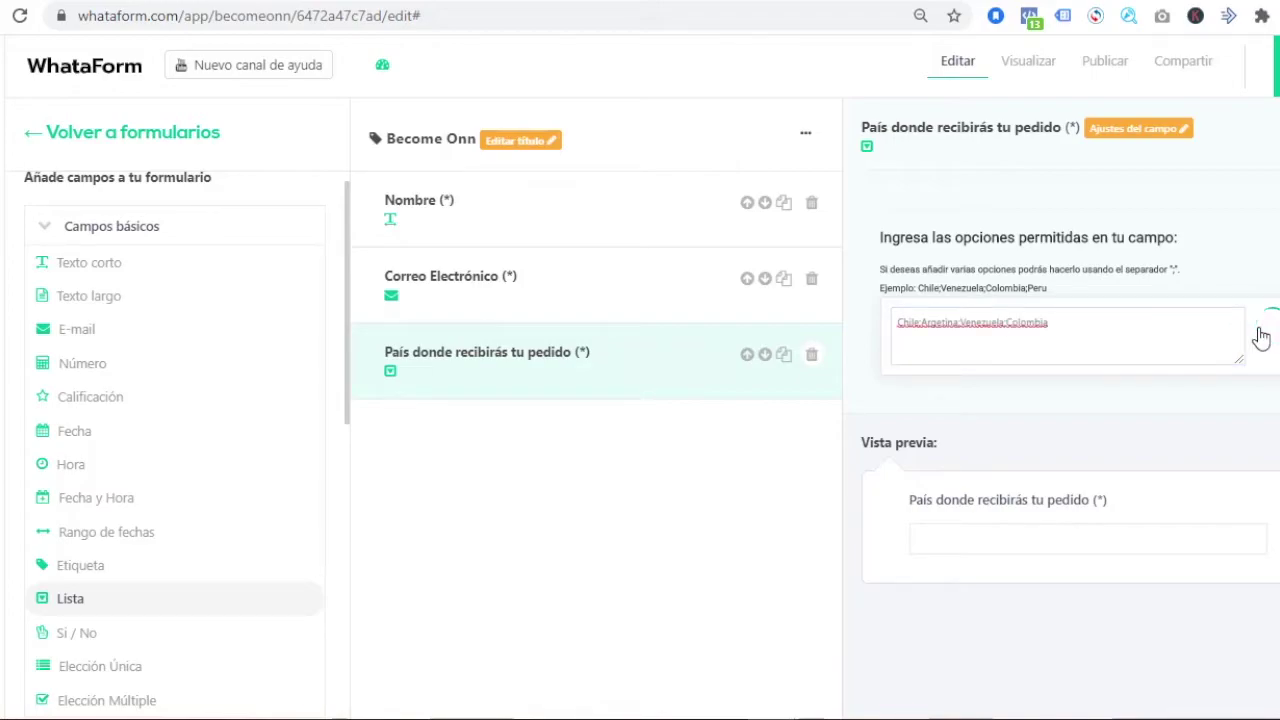
- Add a mandatory WhatsApp number field titled "Número de teléfono" to the form
left_click_drag(349, 298, 348, 471)
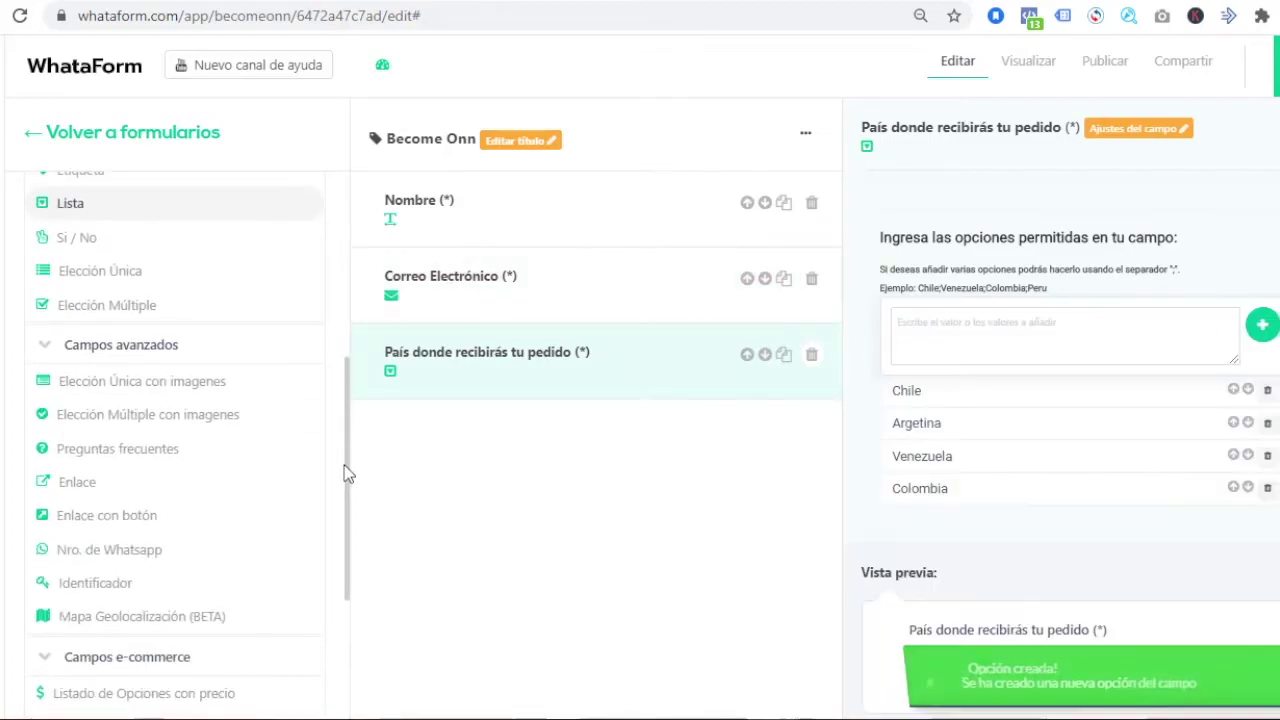
left_click(121, 551)
left_click(674, 240)
type("Número de teléfono")
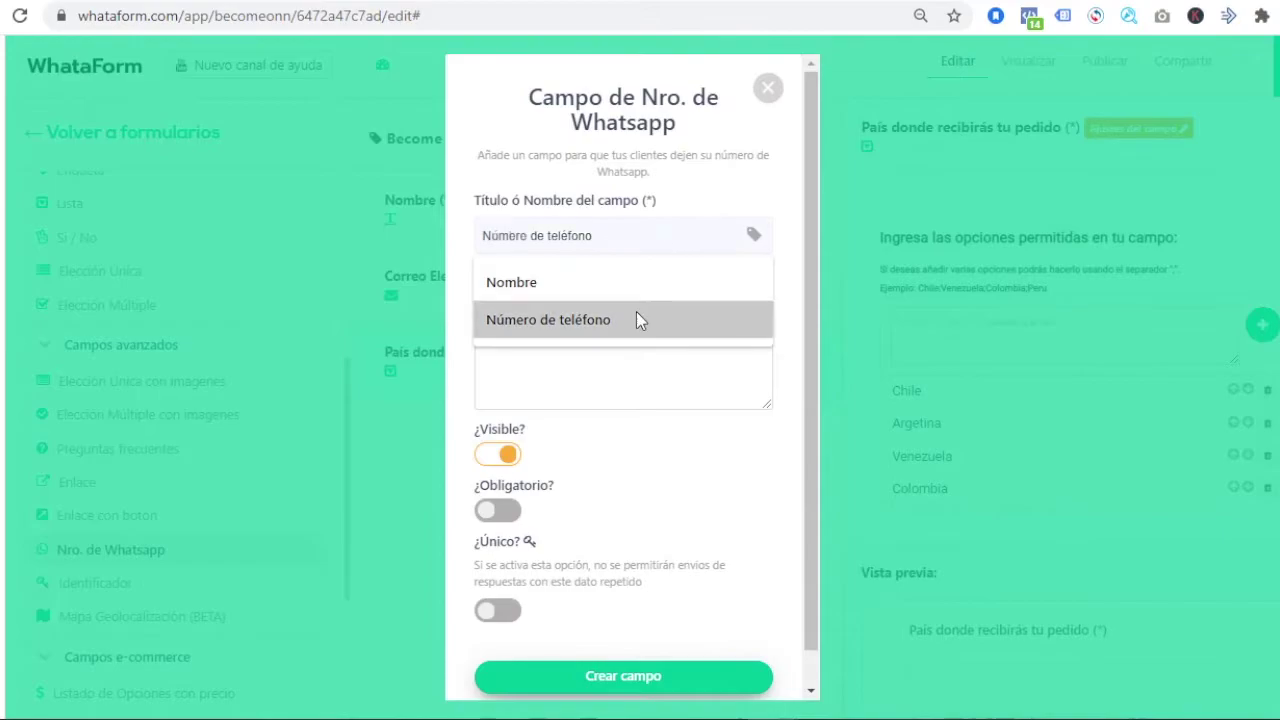
left_click(640, 317)
left_click(497, 510)
left_click(563, 676)
- Add a mandatory category carousel field titled "Vibes 💎" and set it to show the T-Shirts category
left_click_drag(349, 512, 349, 632)
left_click(157, 566)
left_click(584, 270)
left_click(533, 437)
left_click(499, 542)
left_click(523, 612)
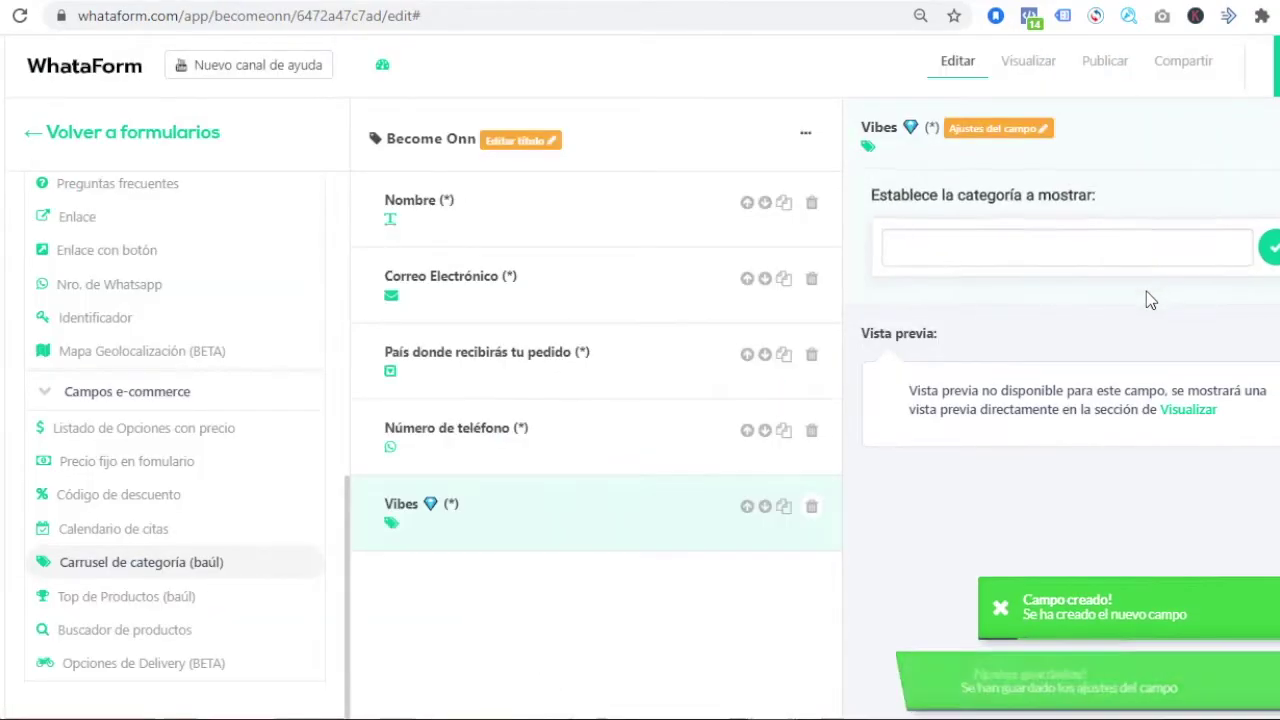
left_click(1083, 251)
left_click(1020, 296)
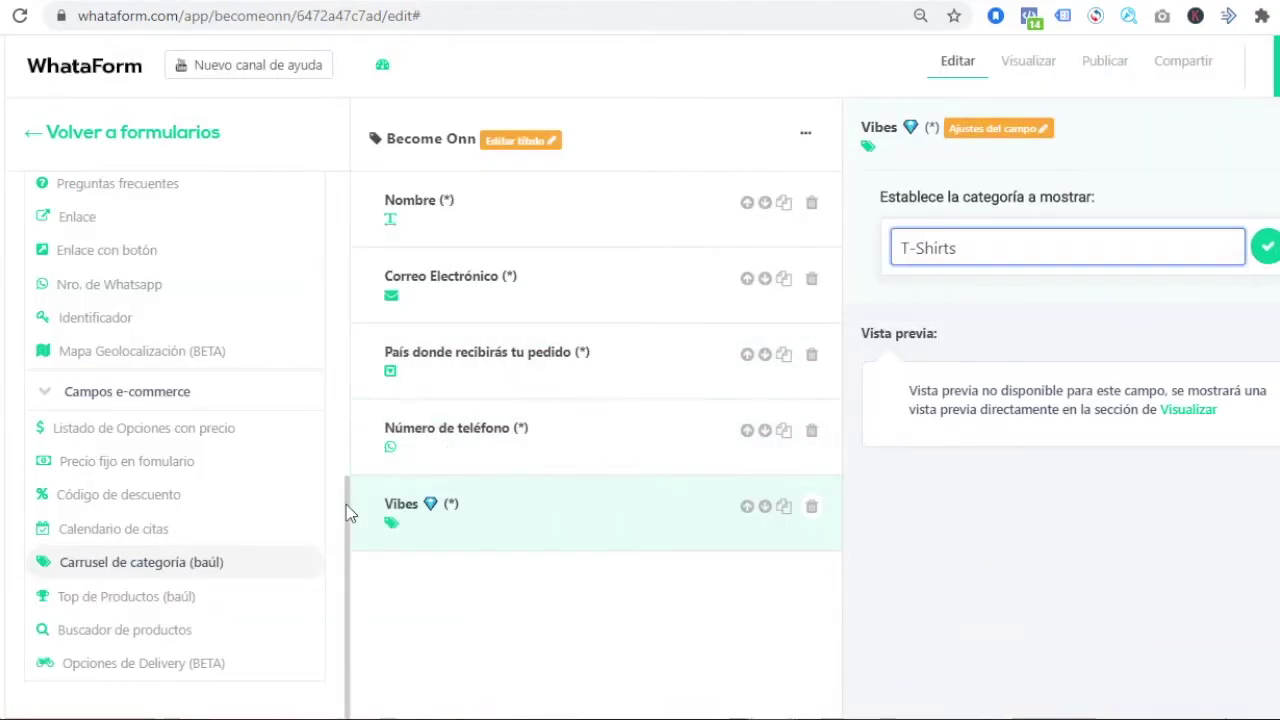
- Add a frequently asked questions field titled "Preguntas Frecuentes" to the form
scroll(127, 400, "up", 2)
left_click(127, 311)
left_click(580, 343)
type("p")
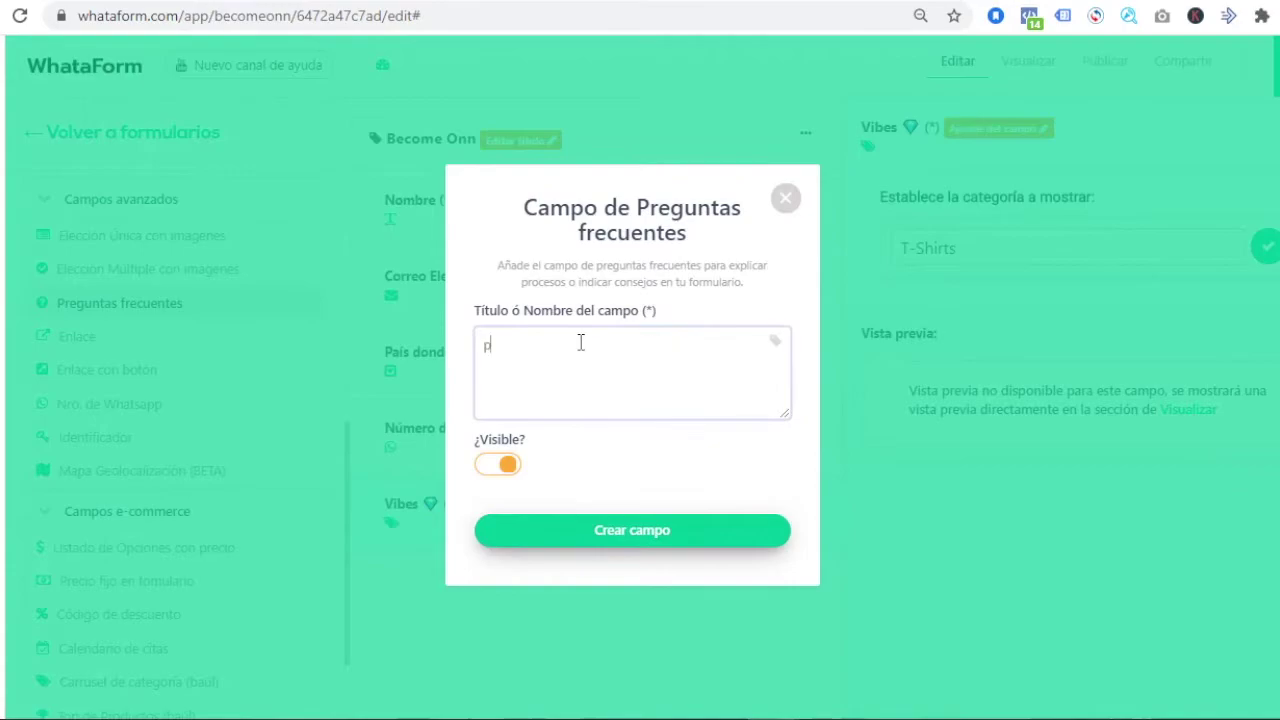
type("reguntas Frecuentes")
left_click(643, 538)
- Add the FAQ "¿Puedo tener decuento?" with an answer in Spanish granting 20% off the first purchase with the code "FIRSTIME"
left_click(943, 266)
type("¿Puedo tener decuento?")
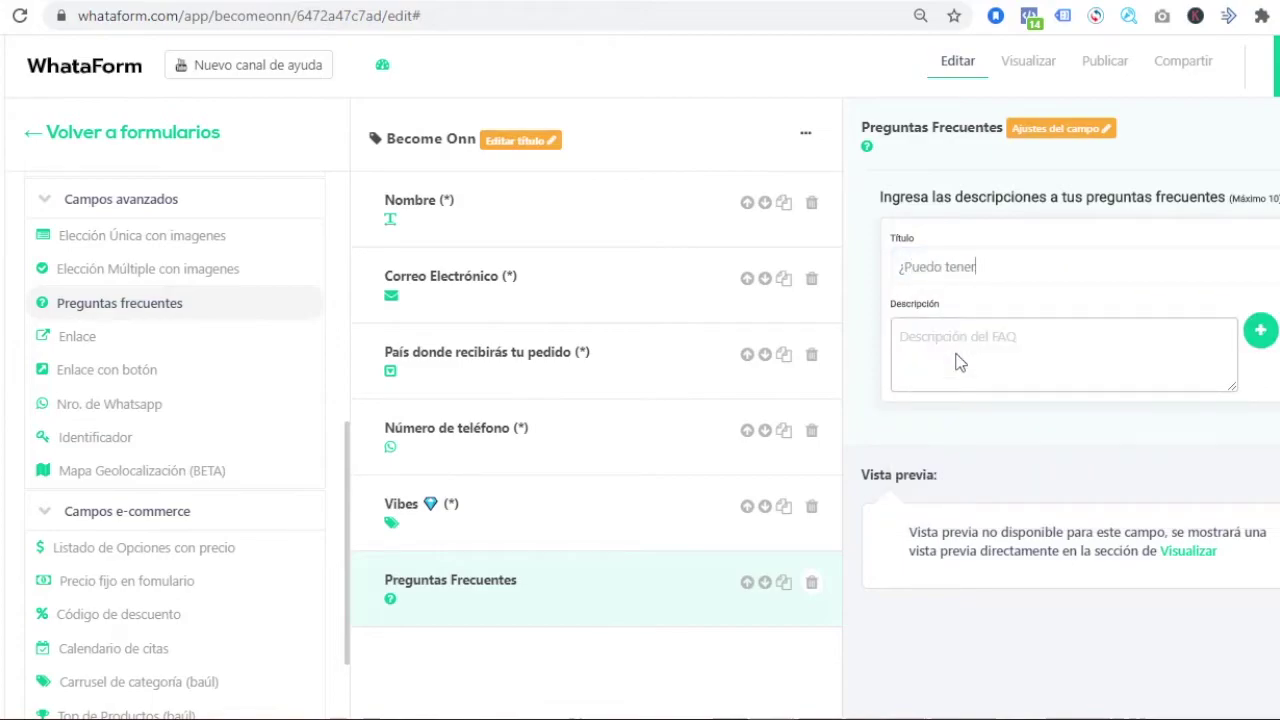
left_click(1000, 345)
type("Sí, portu primera compra")
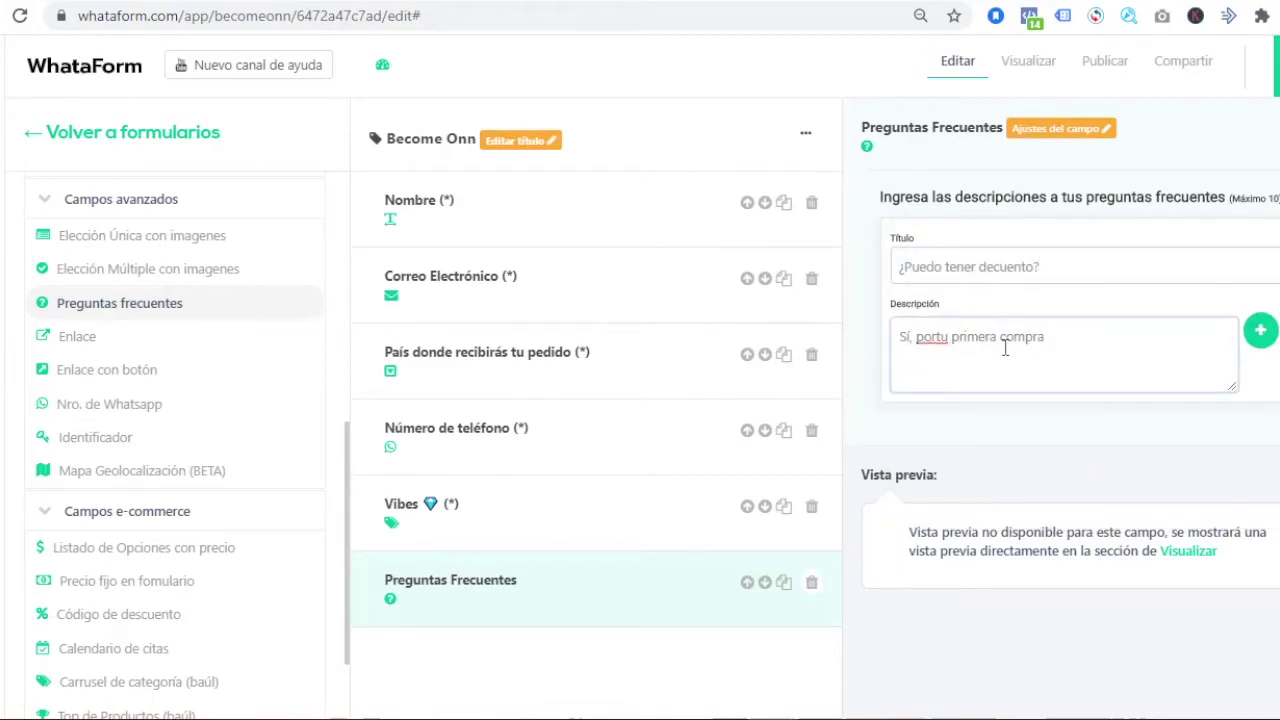
type(" te otorgamos el el 20% de descuento con el co")
type("digo")
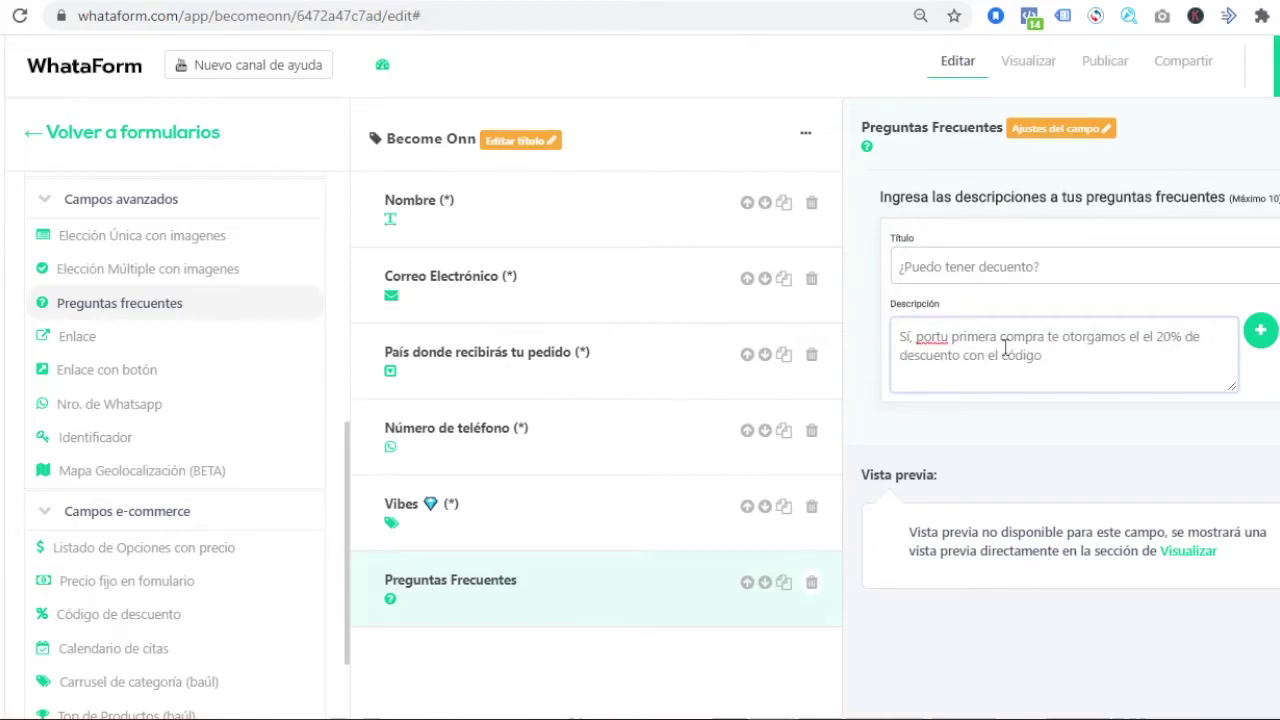
type(" \"FIRSY")
type("IME\"")
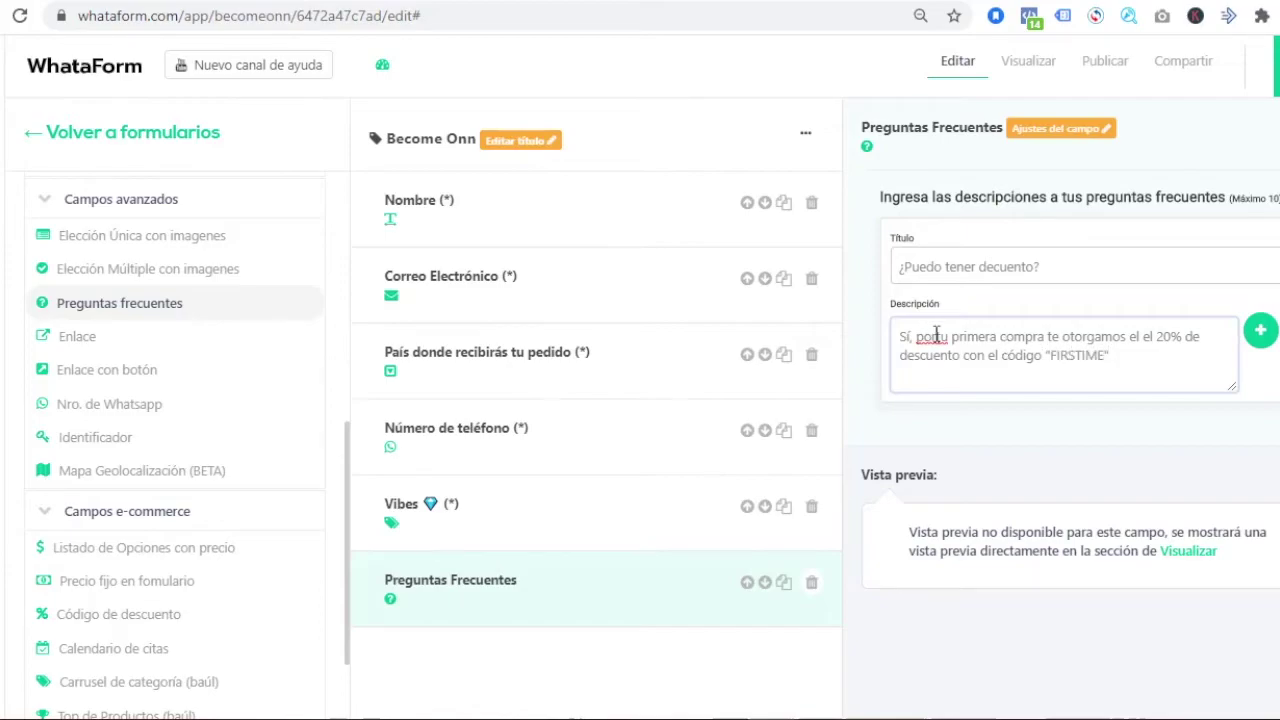
left_click(1260, 331)
- Add the FAQ "¿Tengo Garantía?", answered "Sí, en cualquier pedido tienes una garantía de 15 días a partir de la llegada de tu producto a tu casa"
left_click(1035, 263)
left_click(954, 313)
left_click(986, 349)
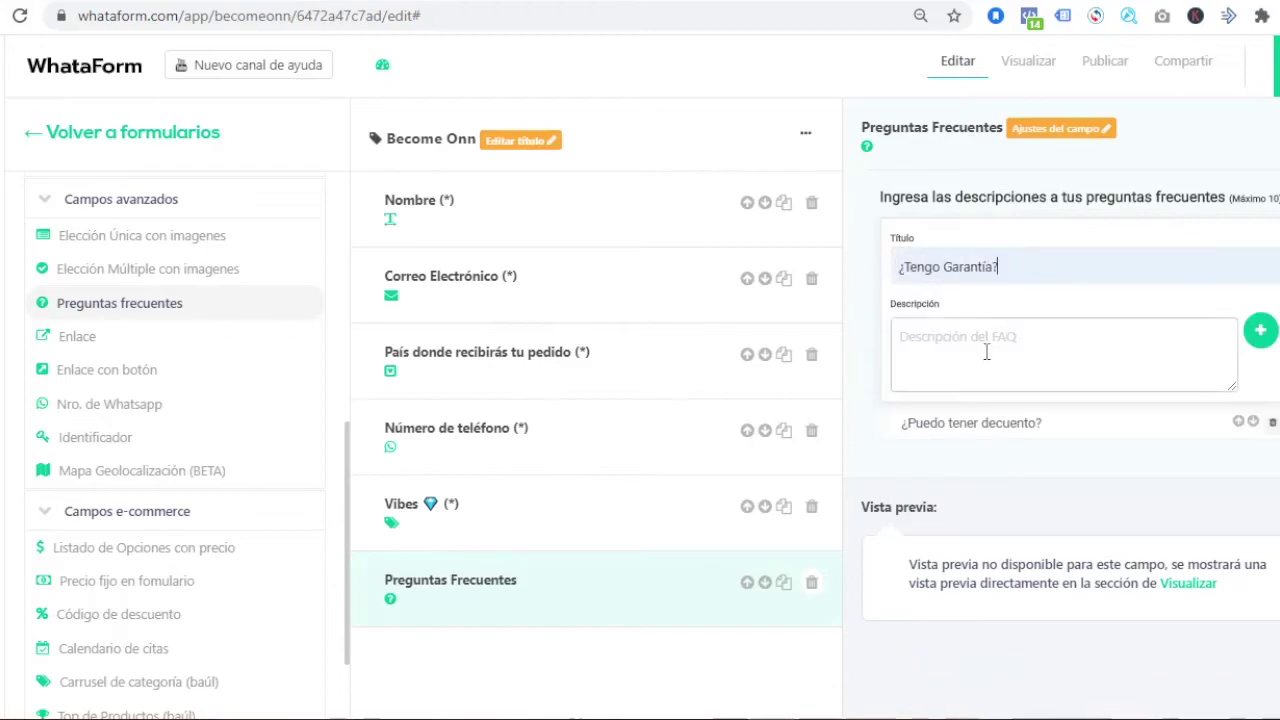
type("Sí,")
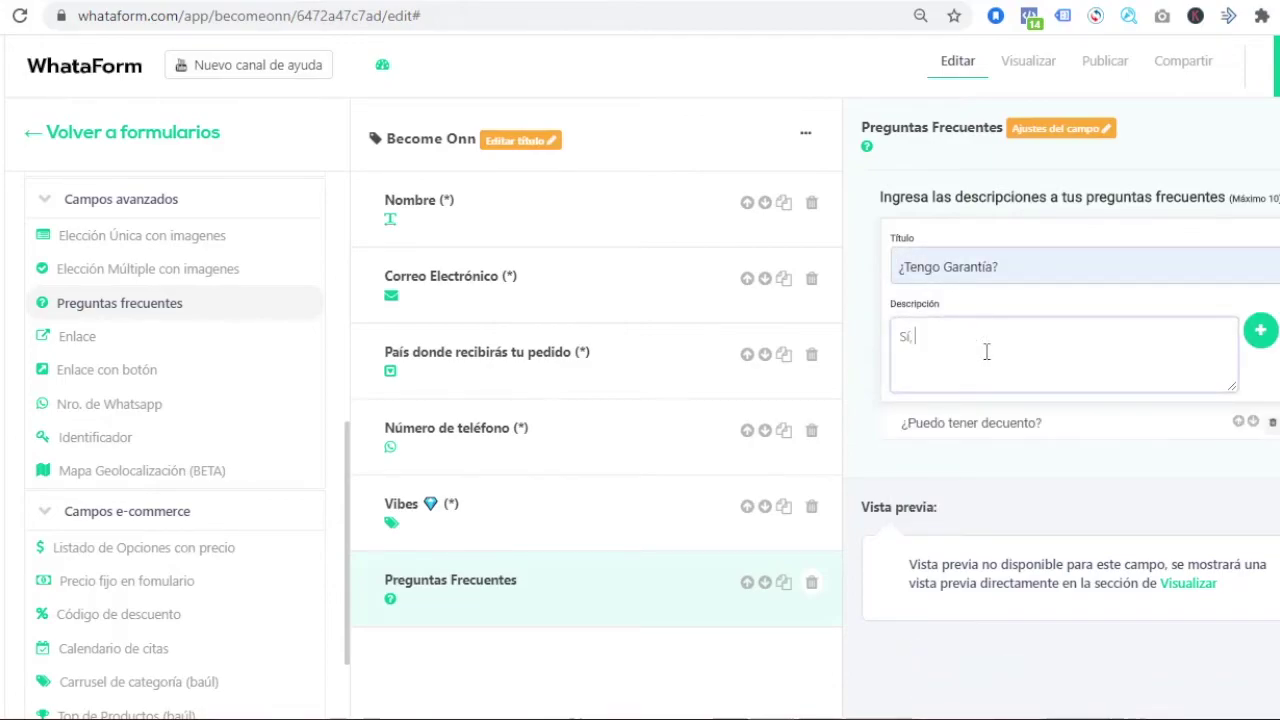
type("lquier pedido tienes una garantía de 15 días")
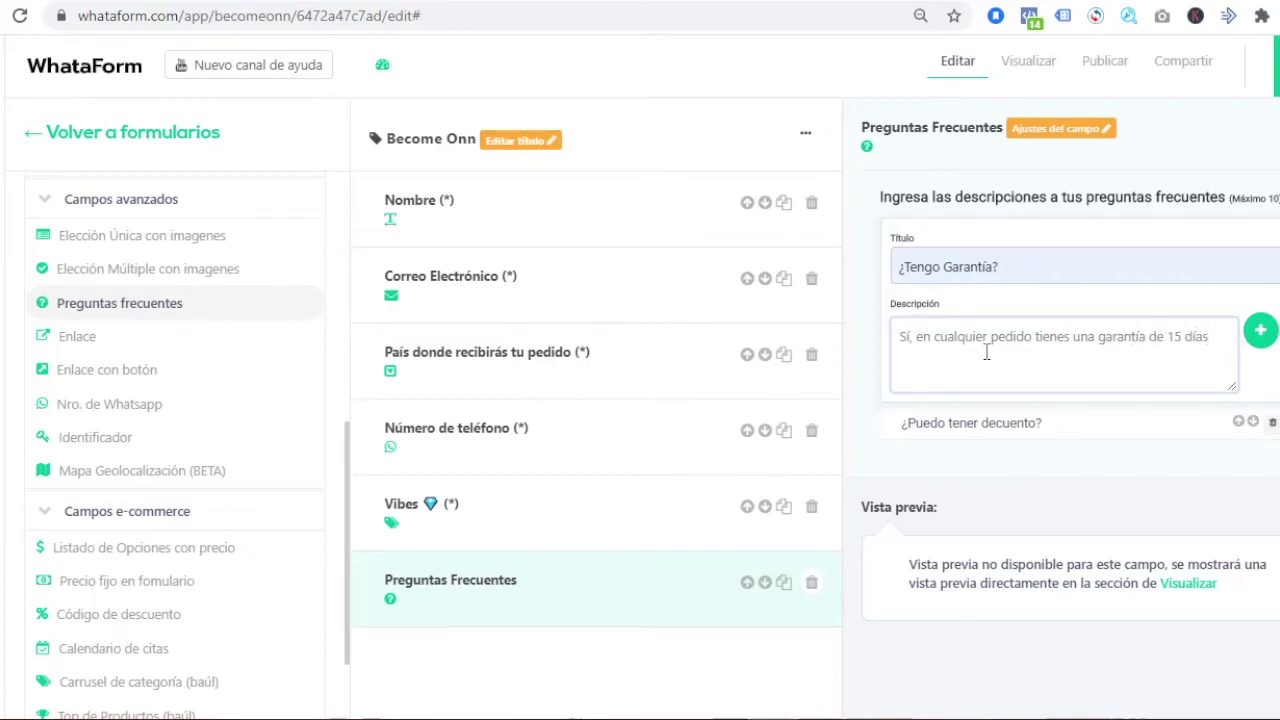
type(" a partir de la llegada de tu producto a tu casa")
left_click(1259, 331)
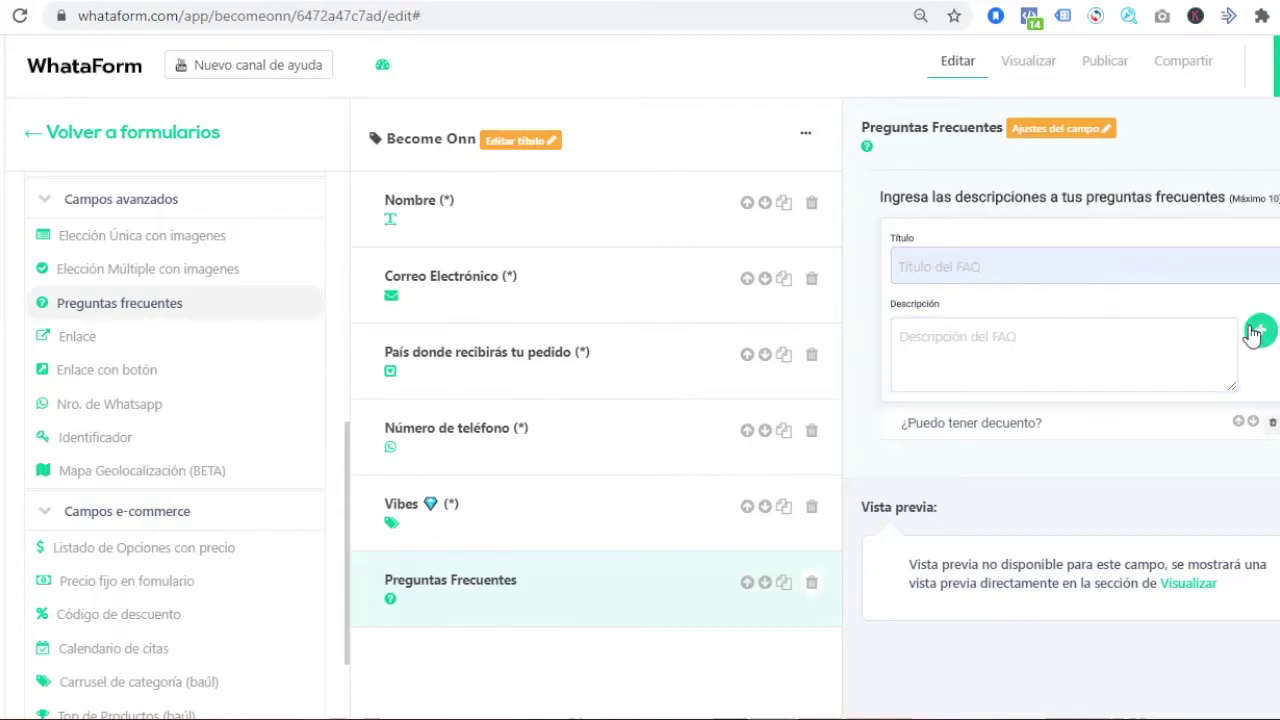
- Add the FAQ "¿Realizan envíos a Europa?" with the answer "Por los momentos solo a Latinoamérica"
left_click(1063, 271)
left_click(1000, 346)
left_click(1034, 372)
type("Por los momentos ")
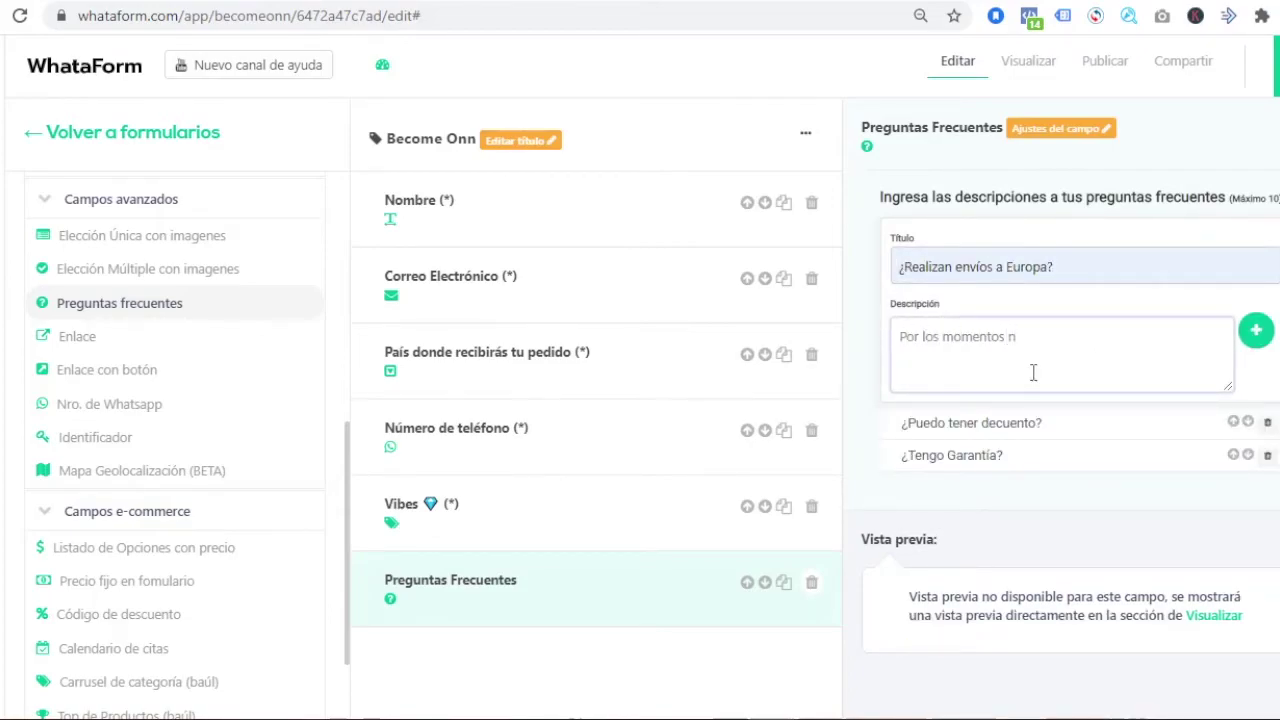
type("solo a latinoamerica")
right_click(1062, 338)
left_click(1061, 362)
left_click(1256, 330)
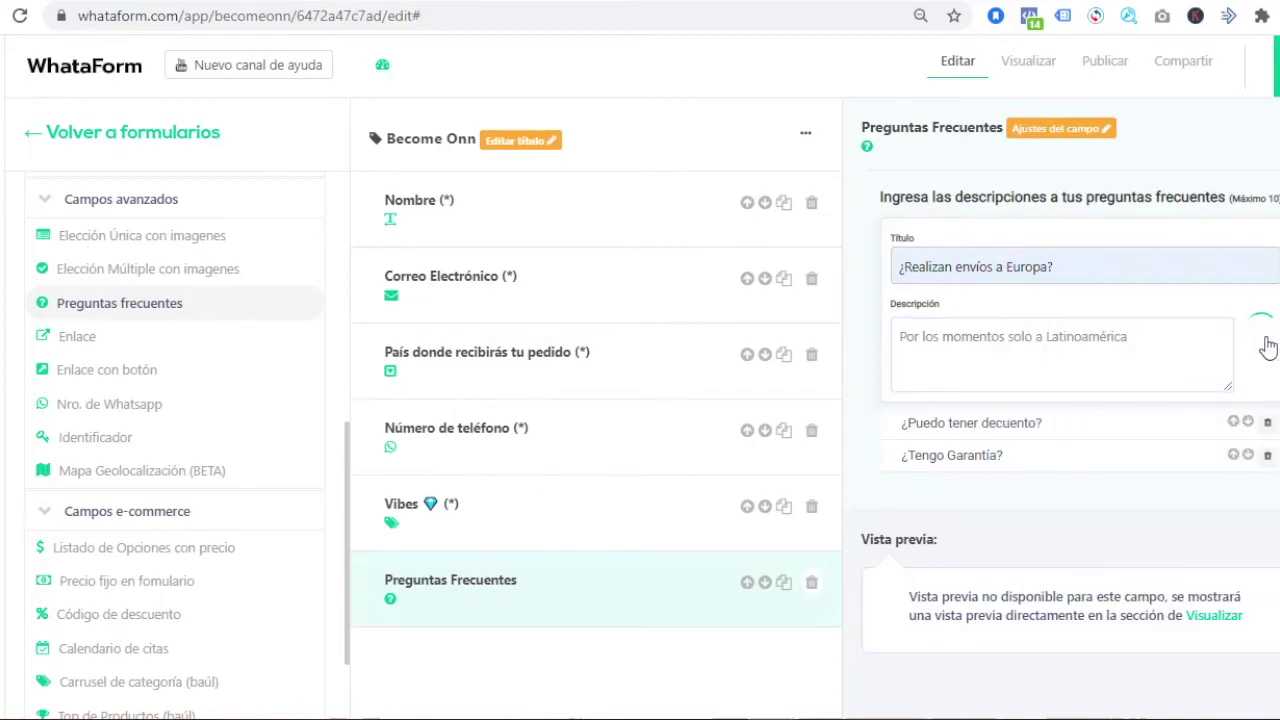
- Add a discount code field titled "Código de descuento por tu primer compra" to the form
scroll(346, 586, "down", 1)
left_click(98, 508)
left_click(559, 262)
type("C")
left_click(608, 428)
left_click(614, 609)
- Create the promotional code FIRTSTIME with a 20% discount and 20 available codes
left_click(1182, 268)
type("FIRS")
left_click(1100, 311)
left_click(990, 320)
type("20")
left_click(1261, 321)
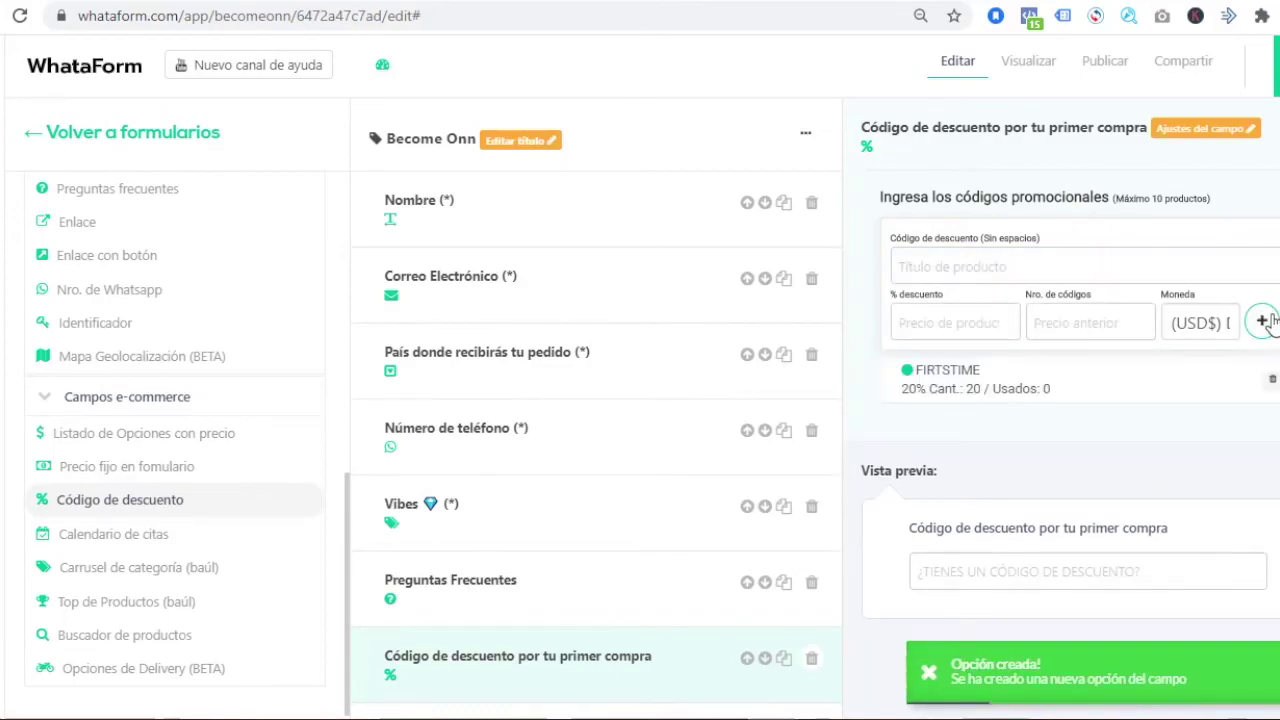
left_click(1273, 662)
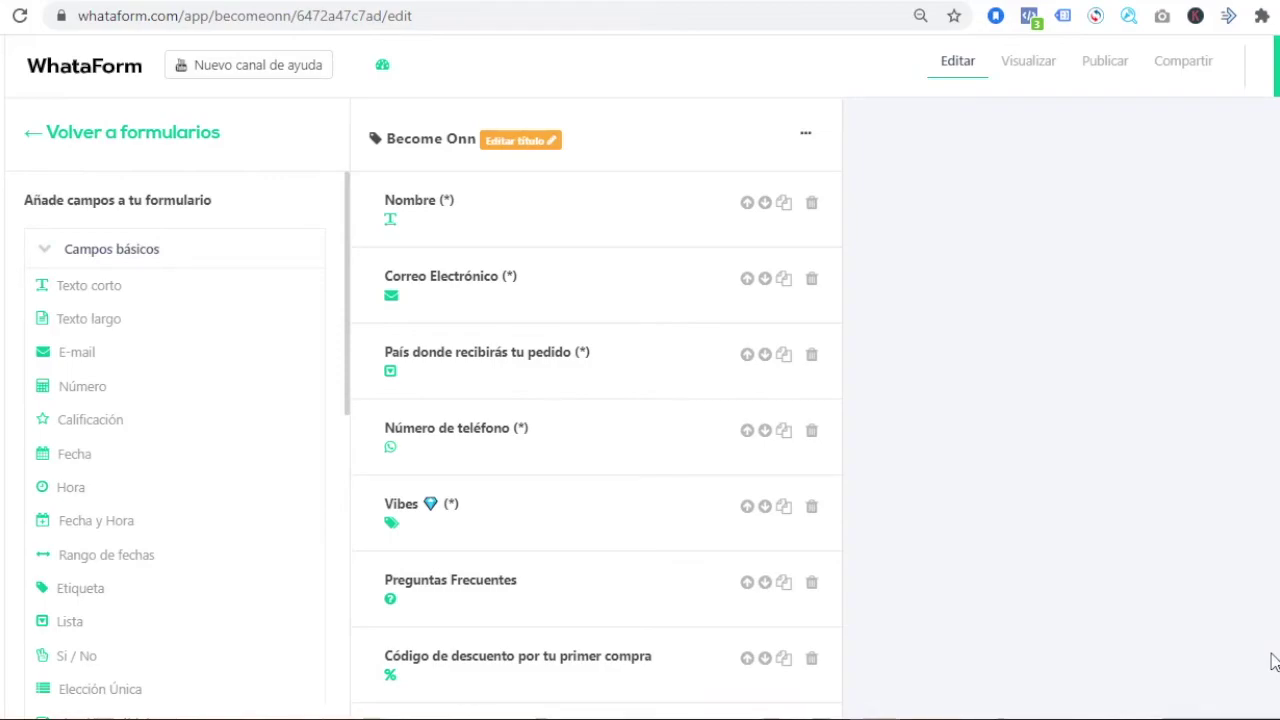
- Activate the Become Onn form from its publishing page
left_click(1106, 66)
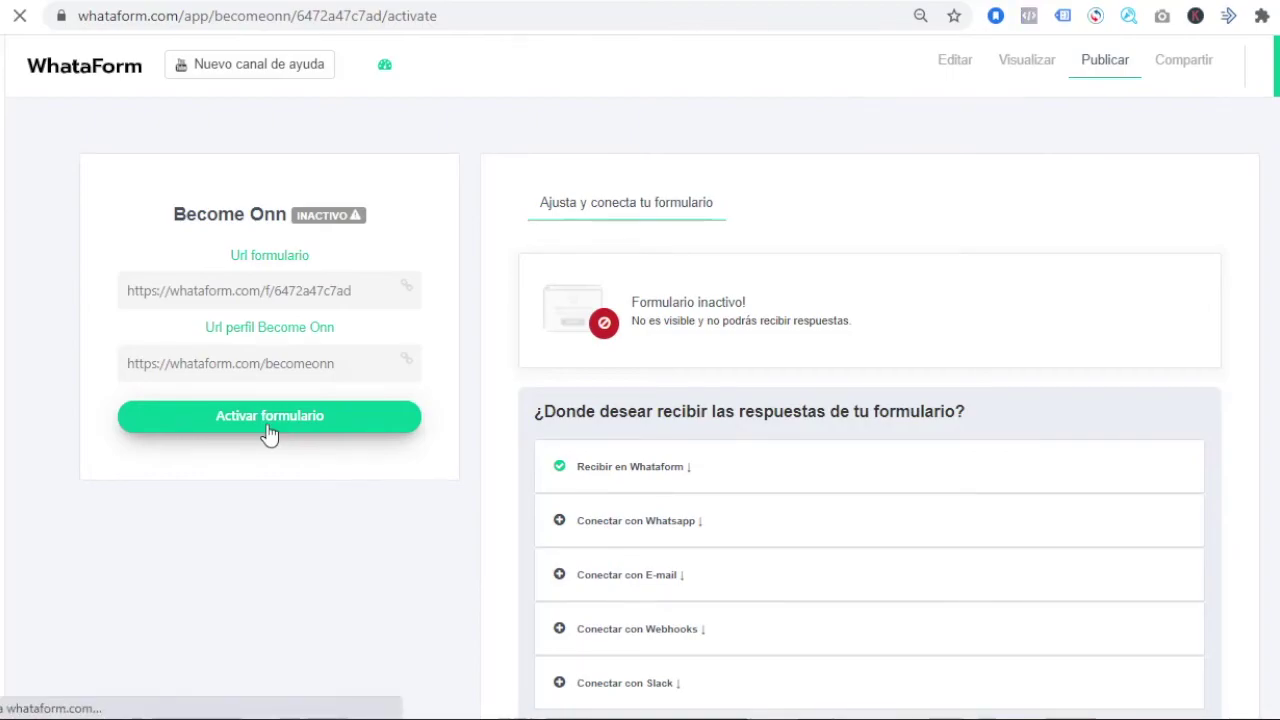
left_click(269, 425)
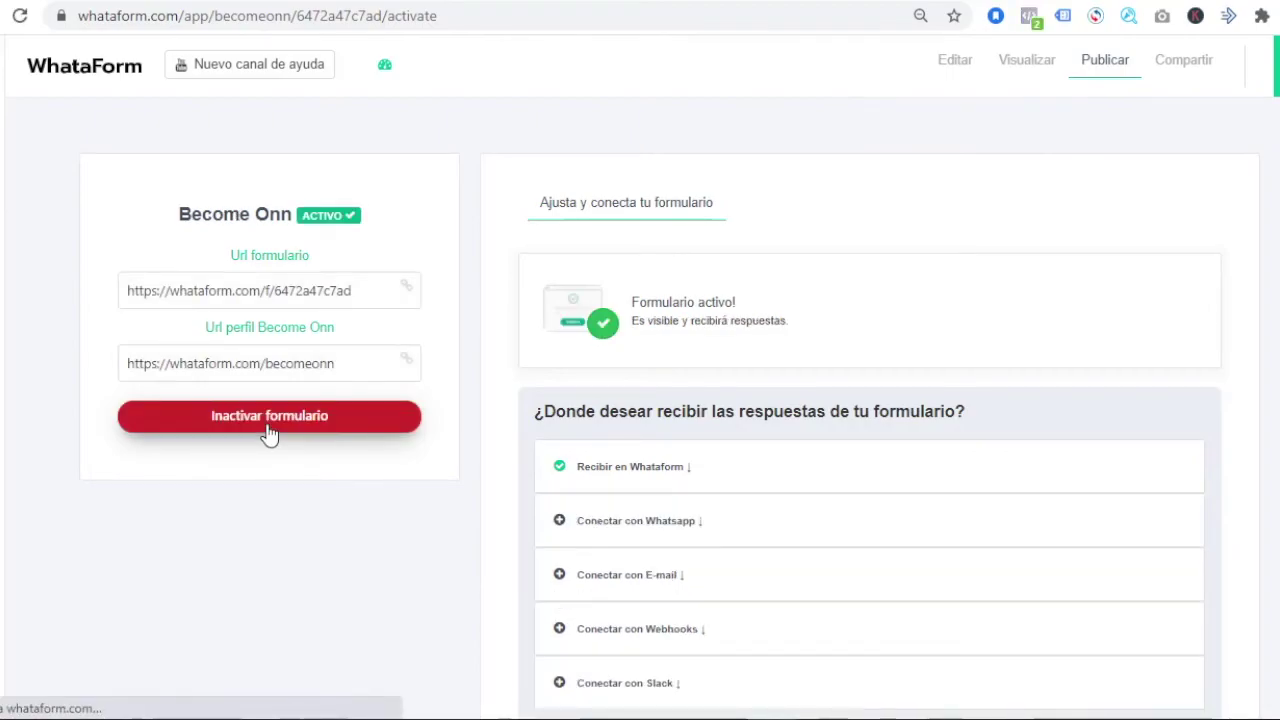
left_click_drag(1266, 266, 150, 200)
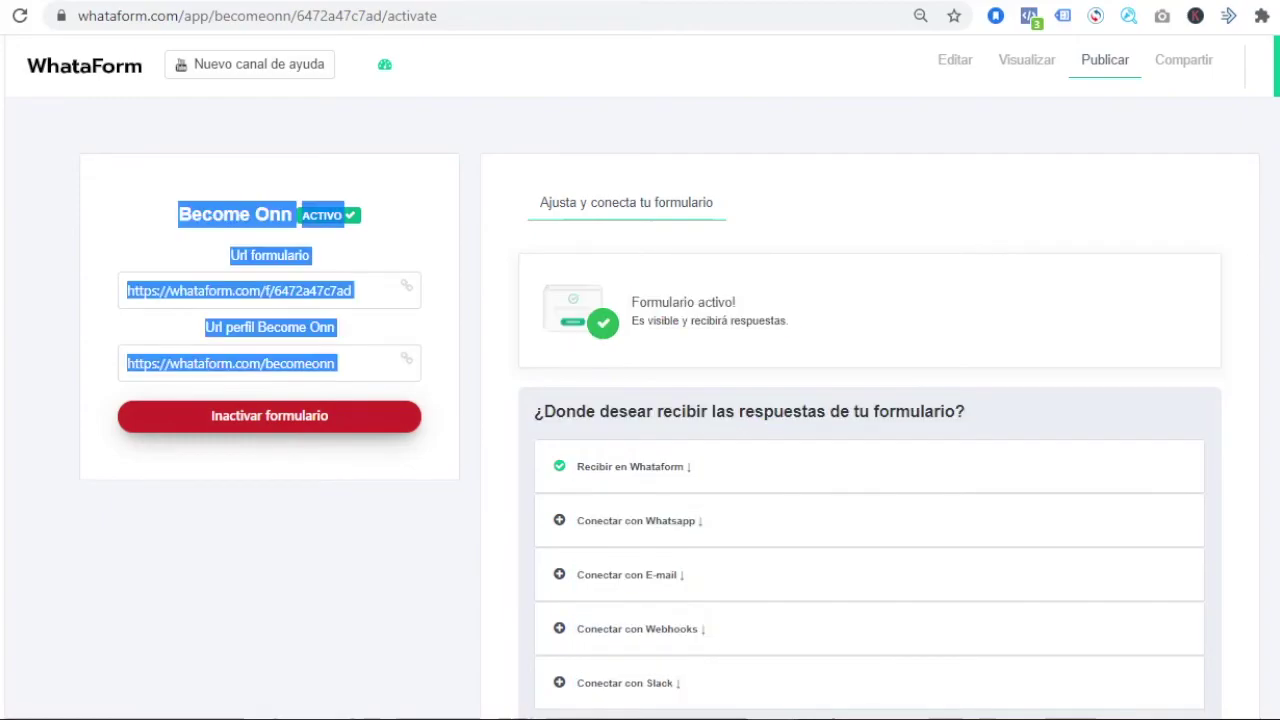
- Expand the WhatsApp connection options for receiving responses and look through the remaining connection and form settings
scroll(640, 400, "down", 2)
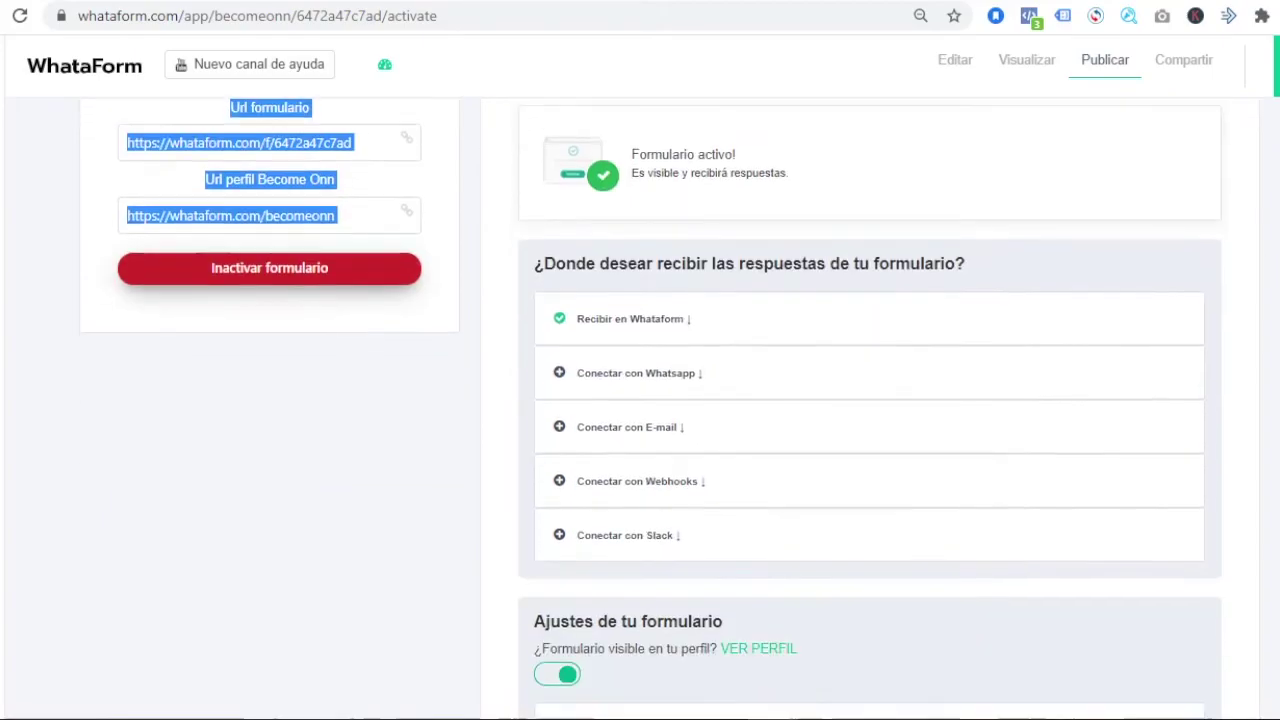
left_click(688, 388)
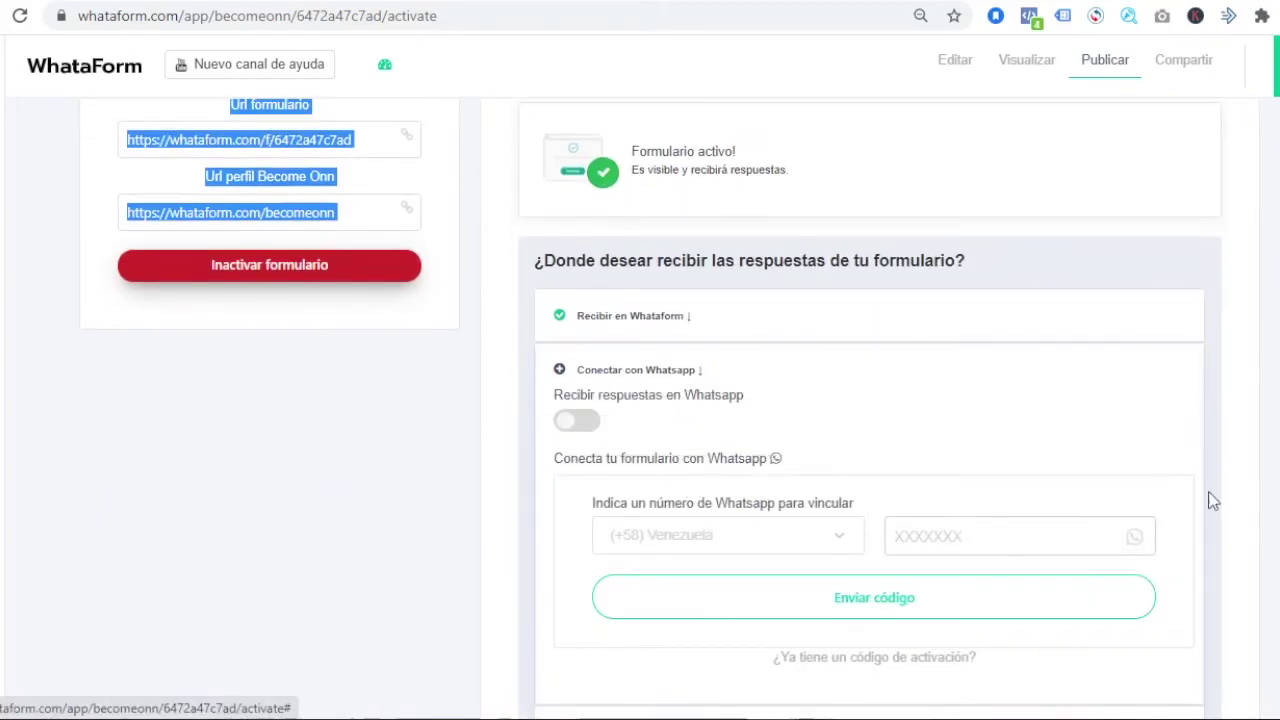
scroll(870, 570, "down", 5)
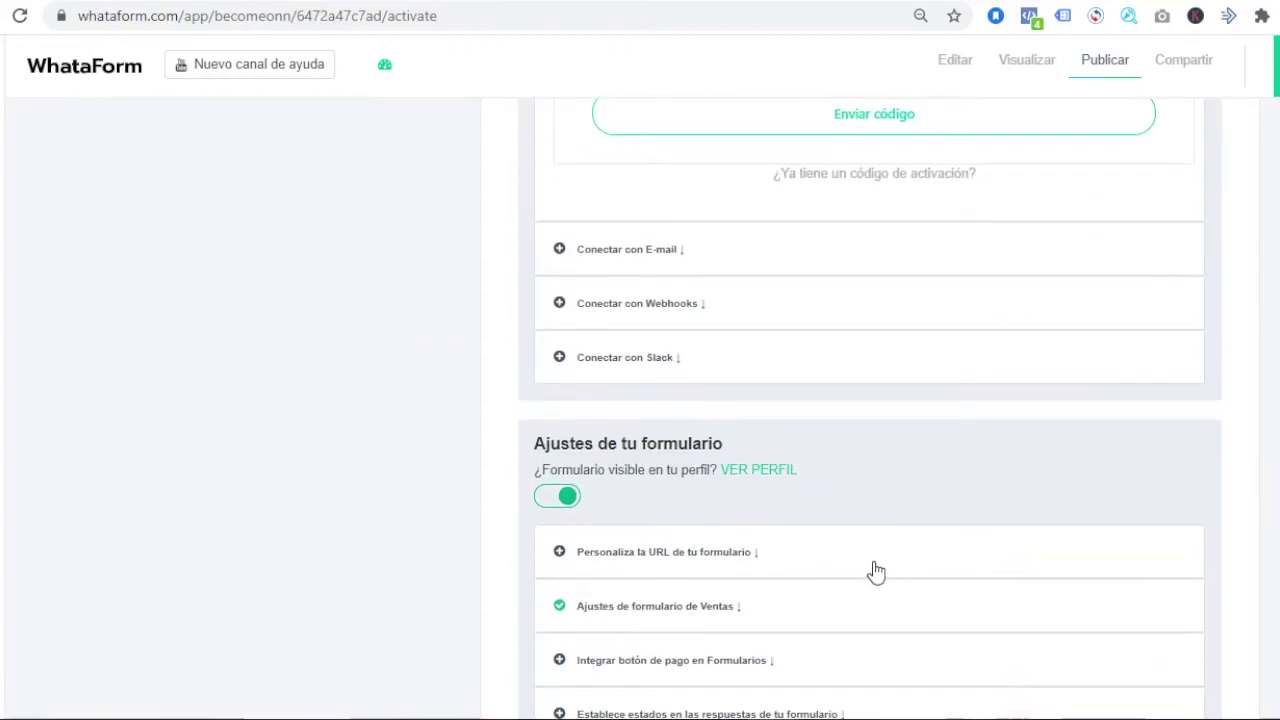